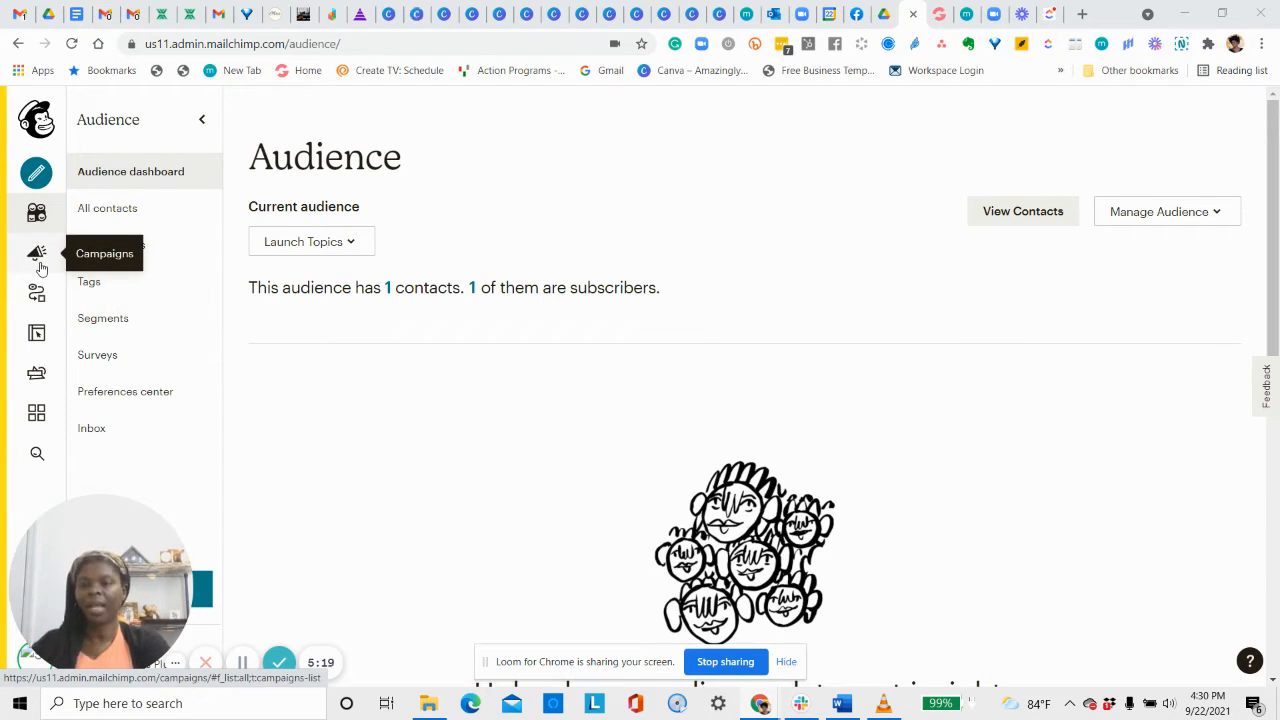
Show the All campaigns list for the Launch Topics audience.
click(40, 265)
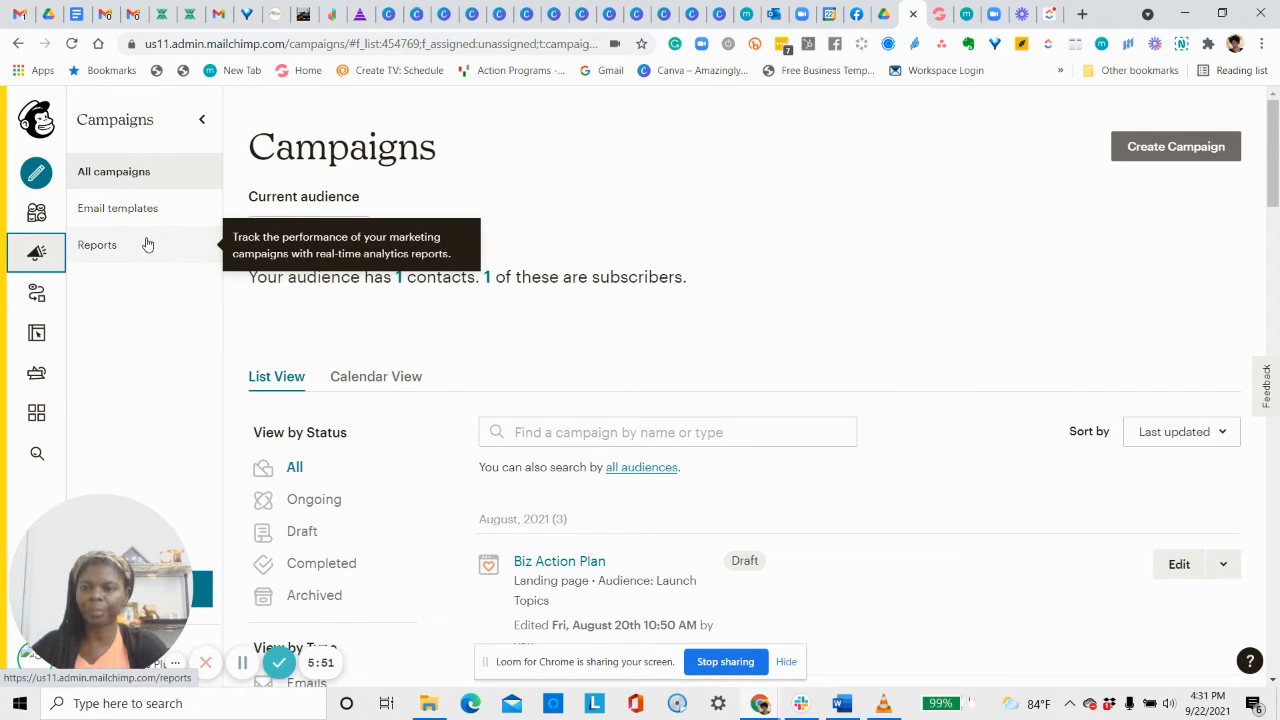
click(118, 182)
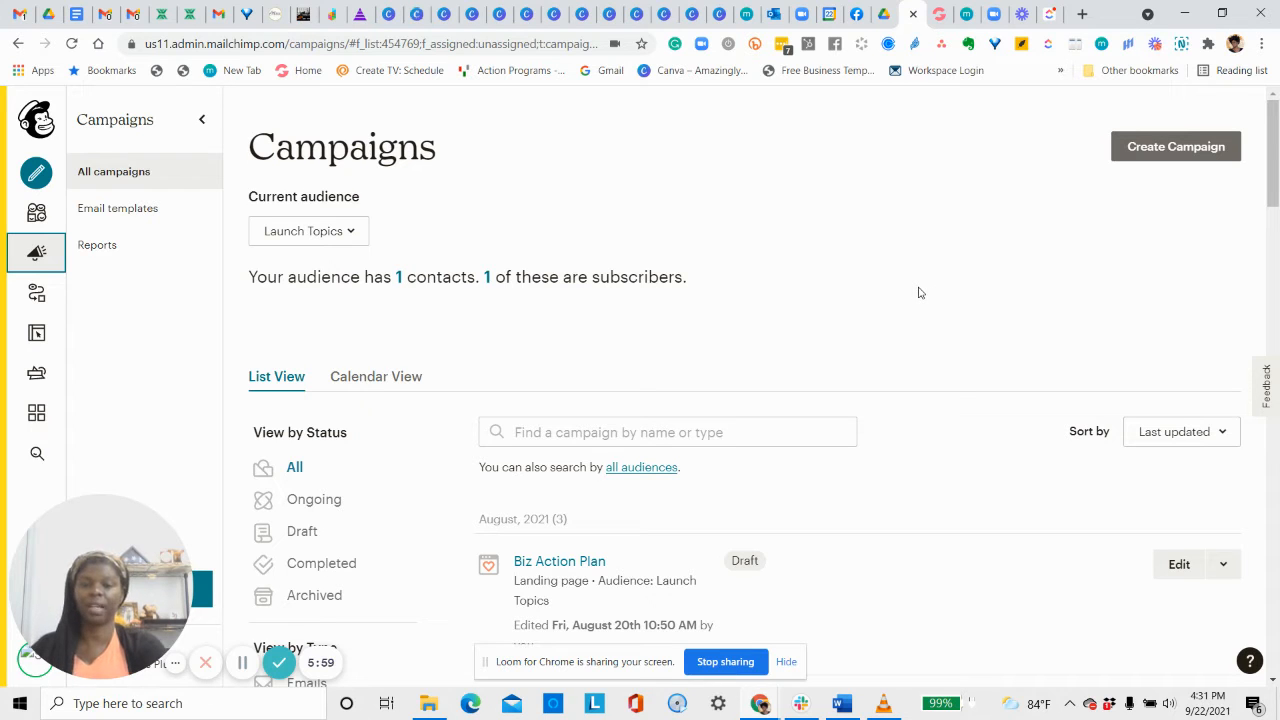
Create a landing page named 'Test' for the Launch Topics audience and continue to templates.
click(1153, 150)
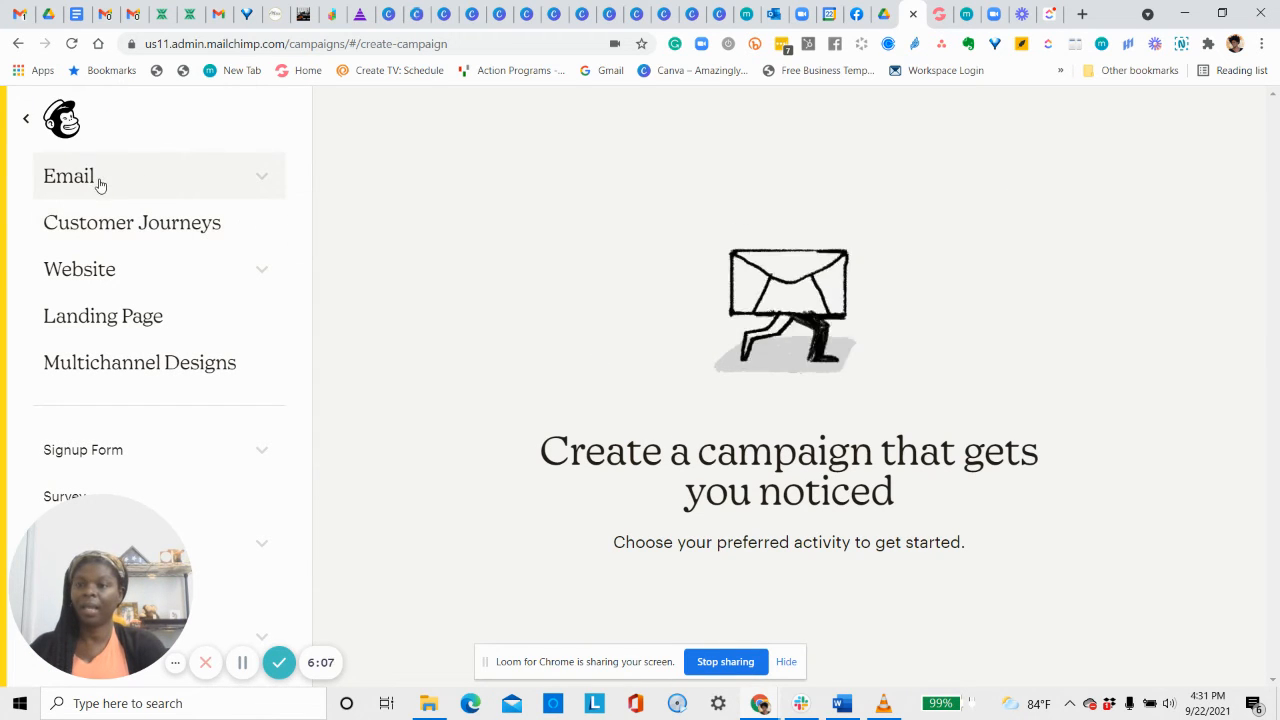
click(94, 326)
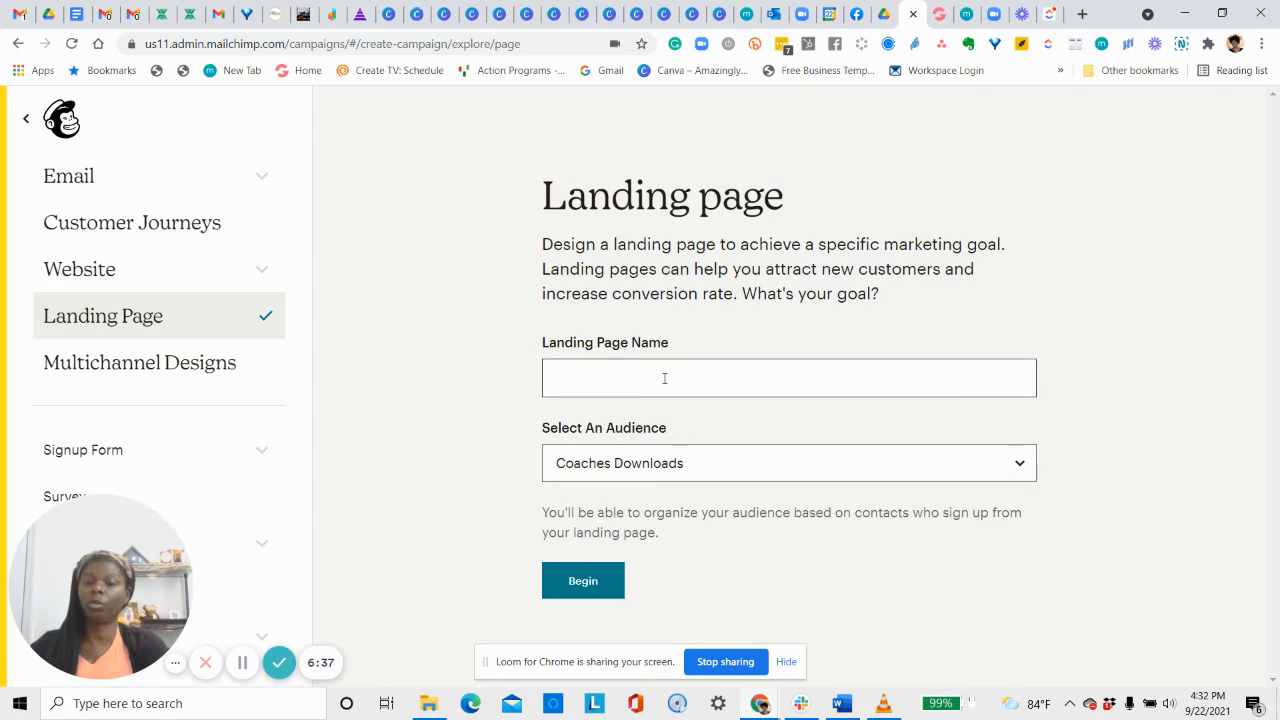
click(784, 469)
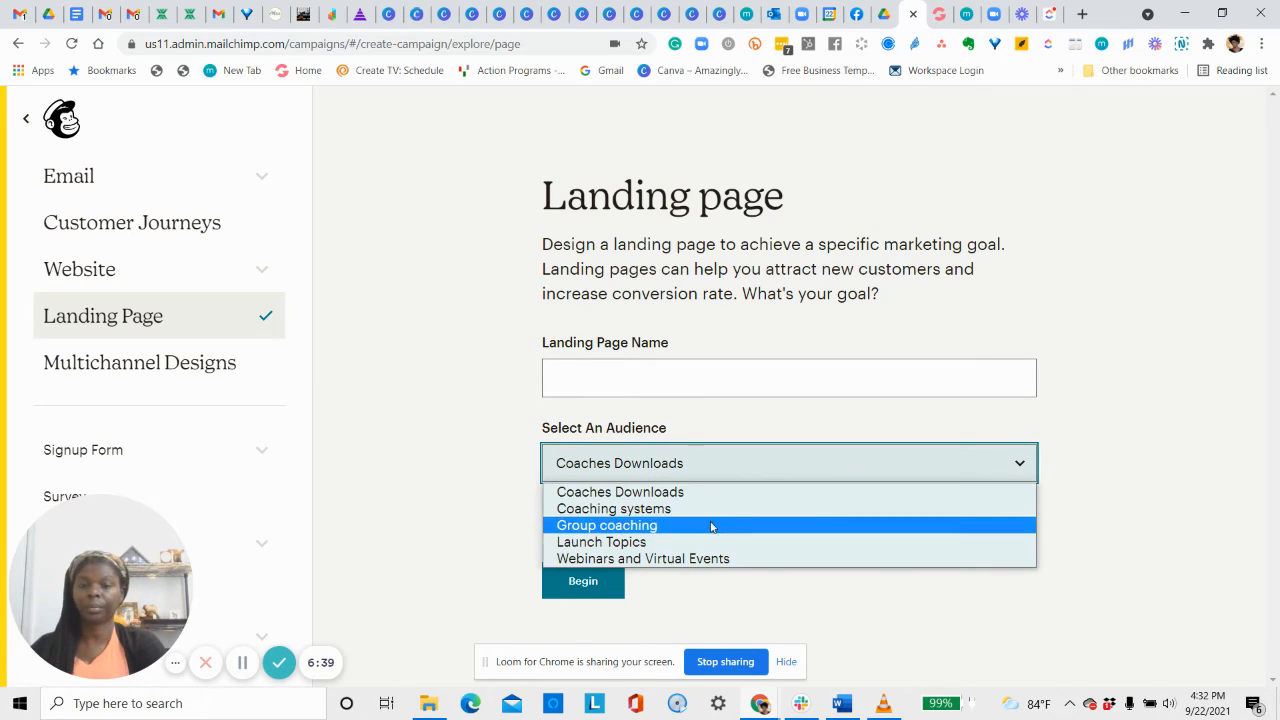
click(703, 545)
click(644, 374)
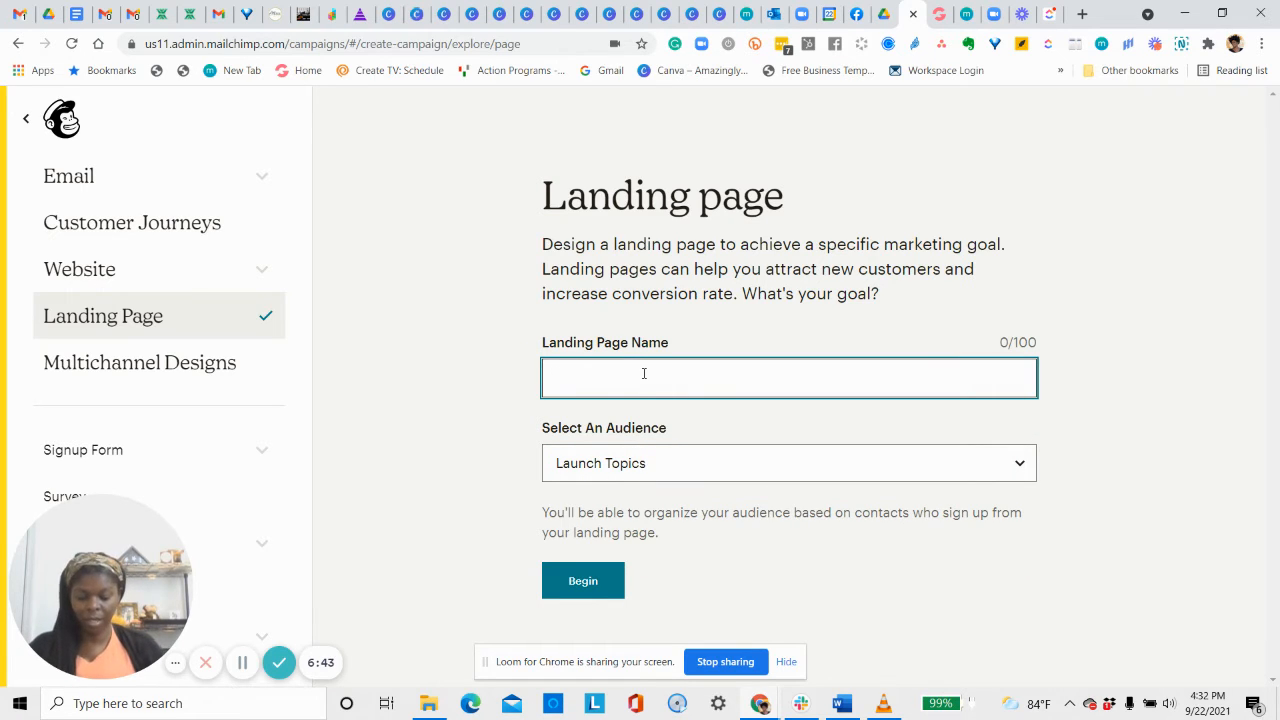
text(Test)
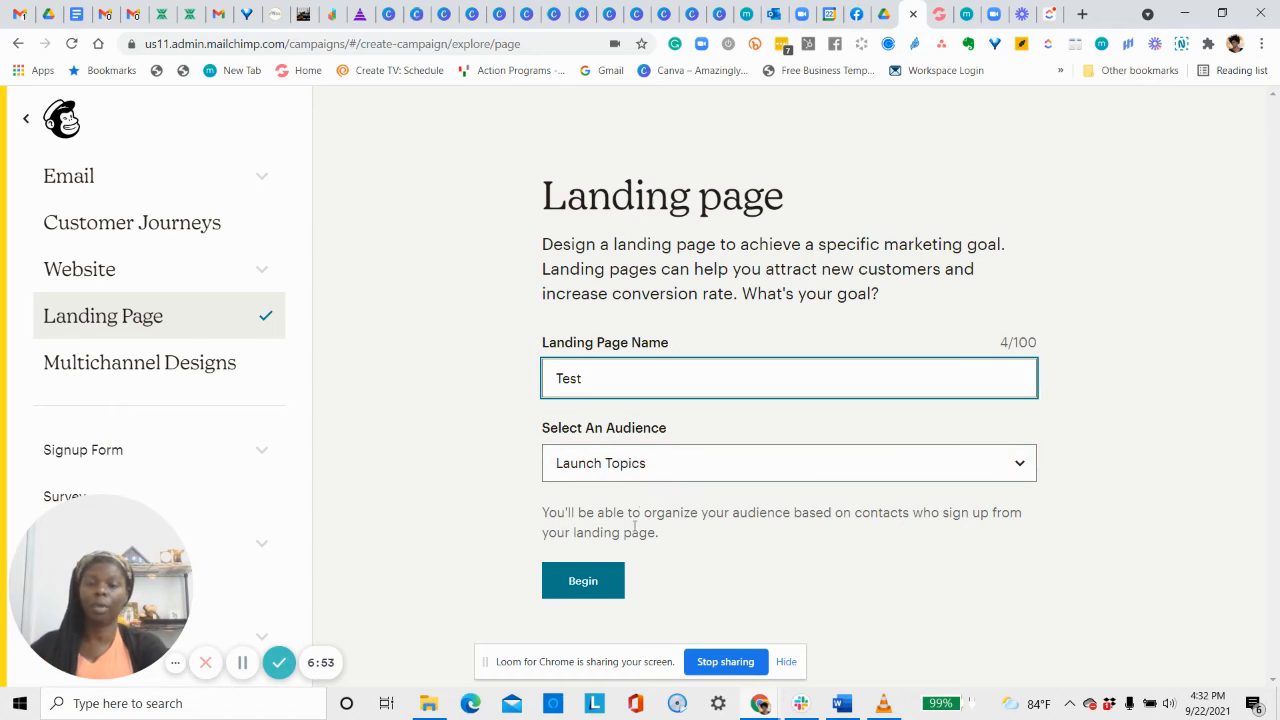
click(588, 580)
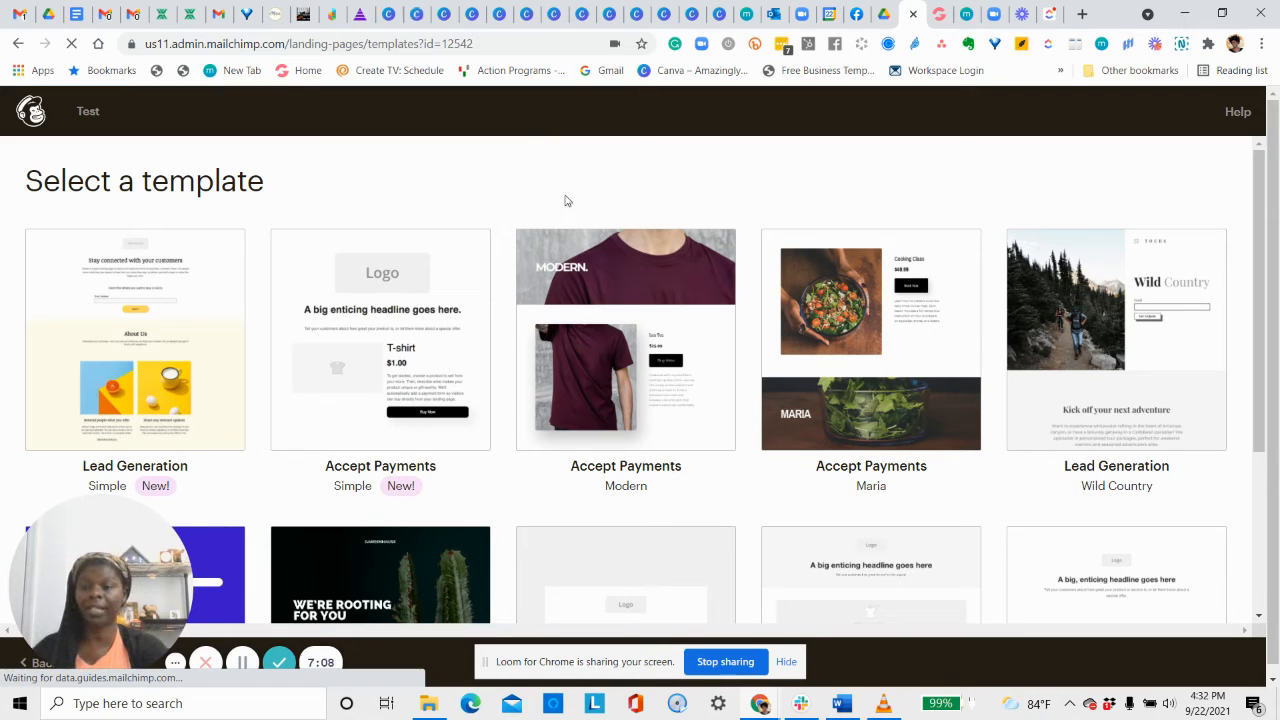
Browse the template gallery and choose the Grow Your List template.
click(204, 335)
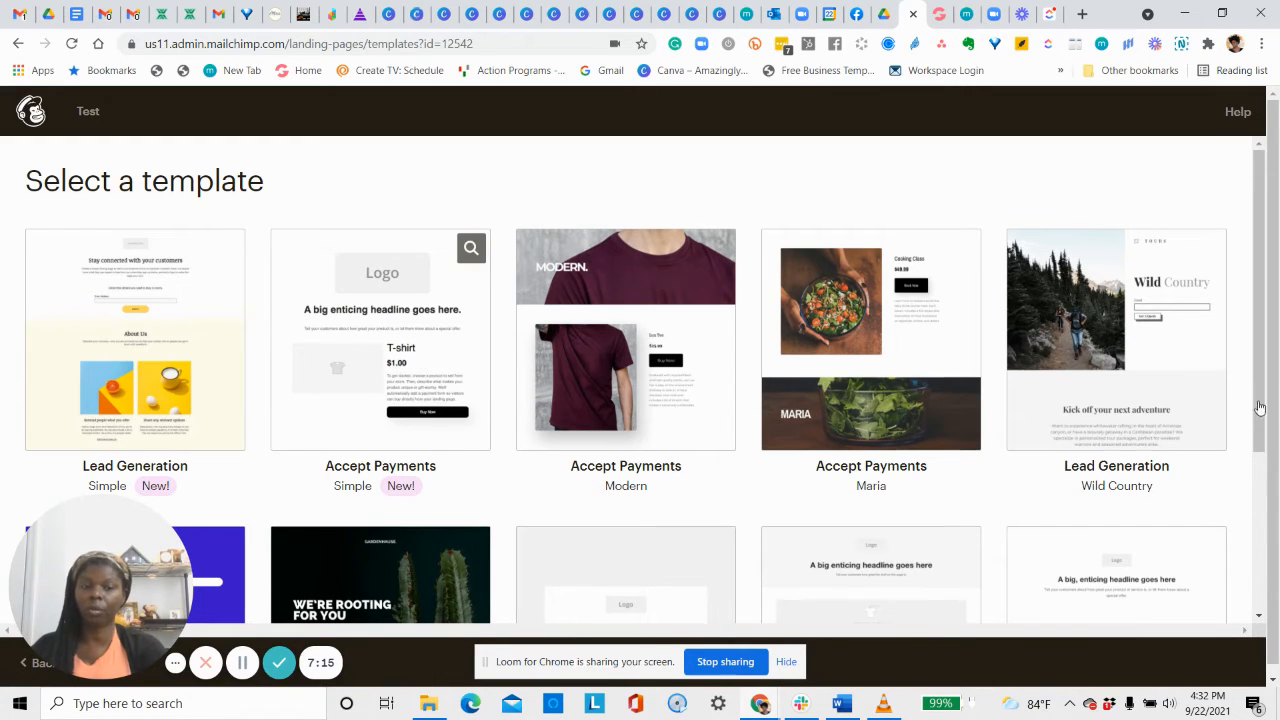
drag(1260, 434, 1260, 437)
scroll(1263, 396, down, 2)
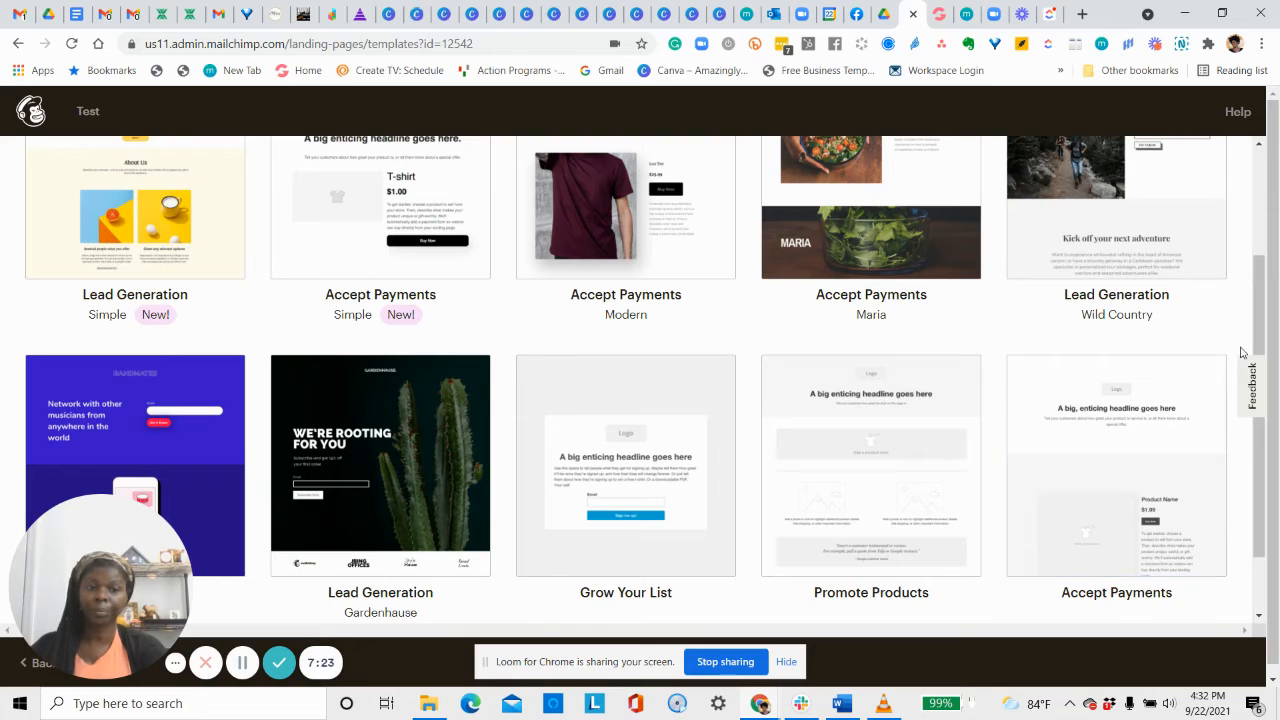
scroll(1274, 426, down, 1)
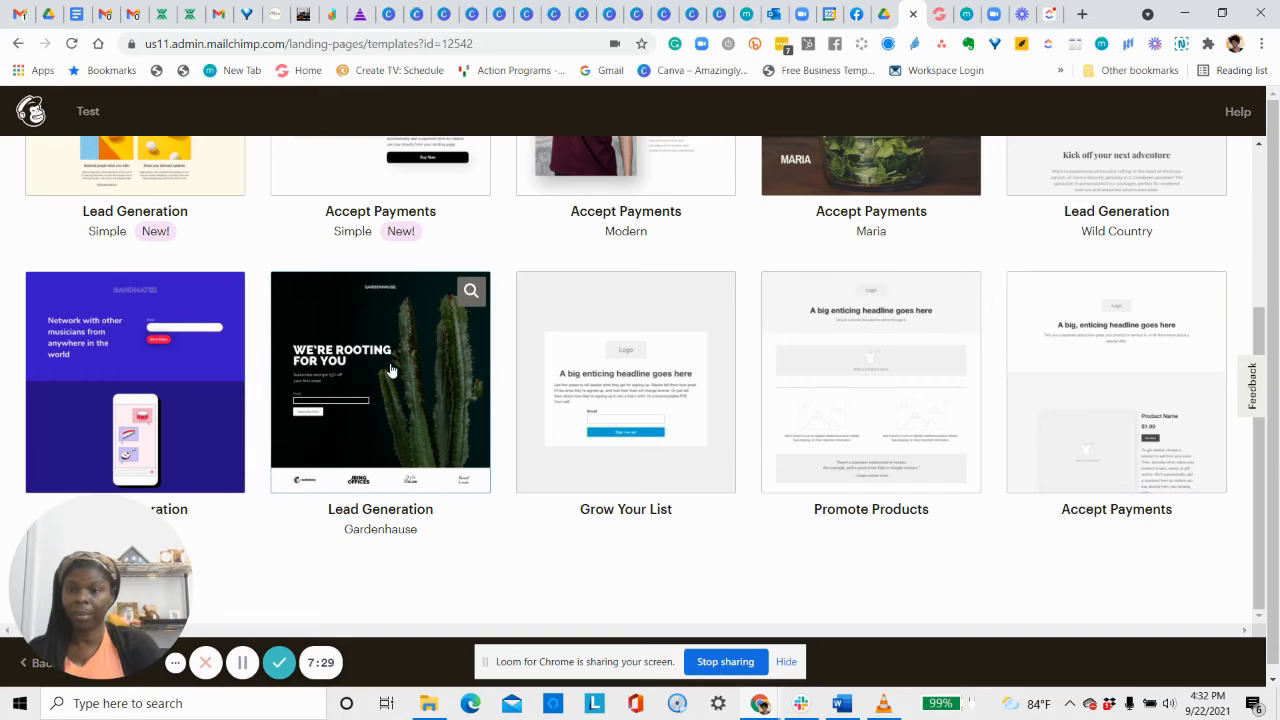
scroll(390, 370, down, 1)
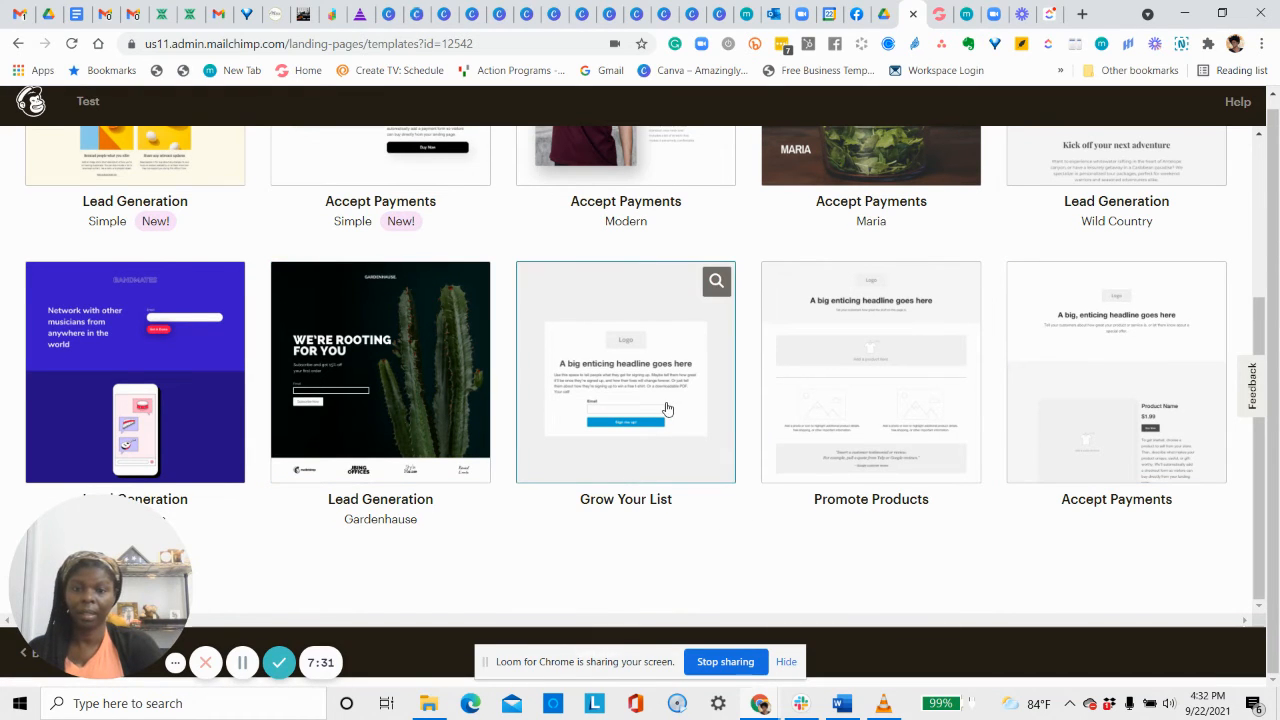
scroll(674, 370, up, 3)
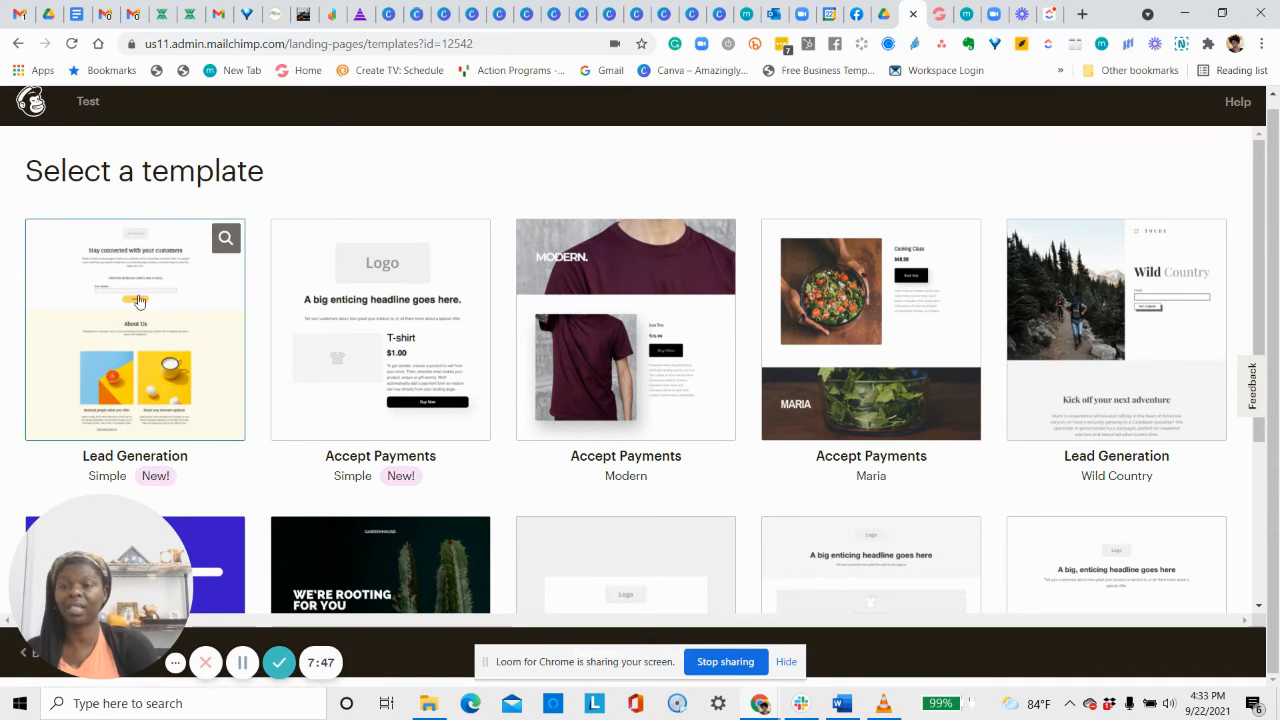
scroll(183, 345, down, 3)
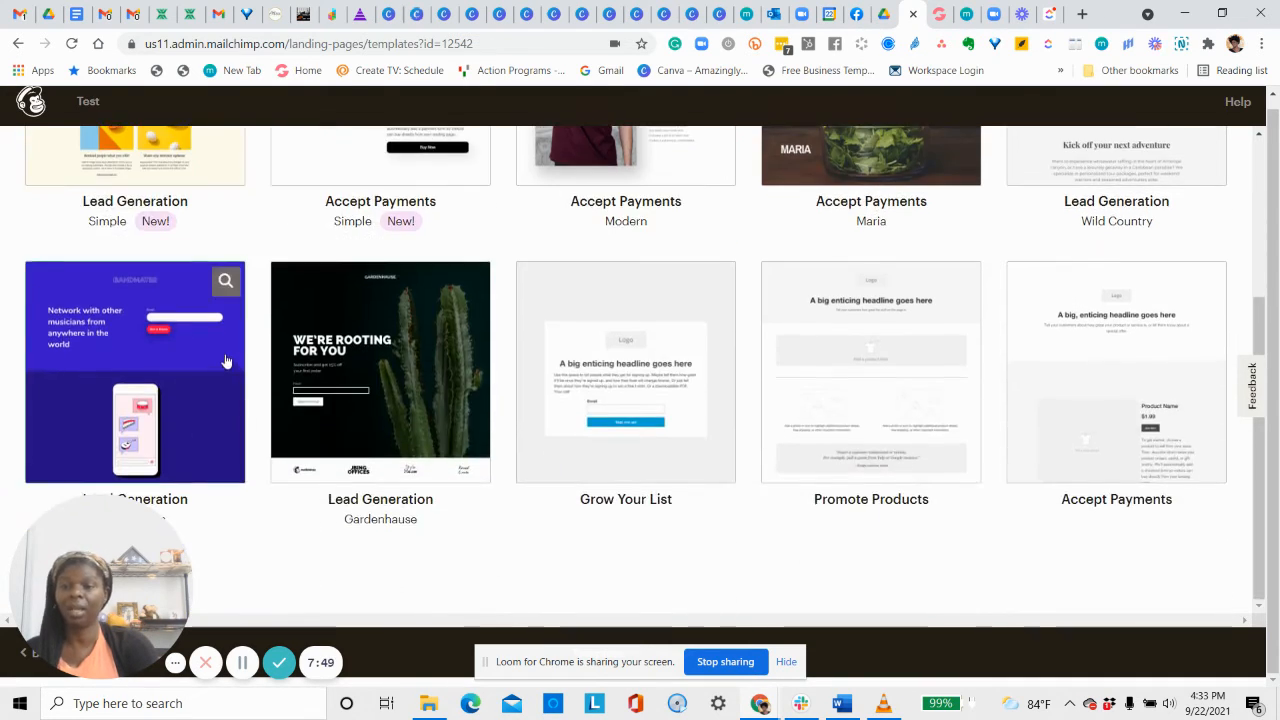
click(628, 366)
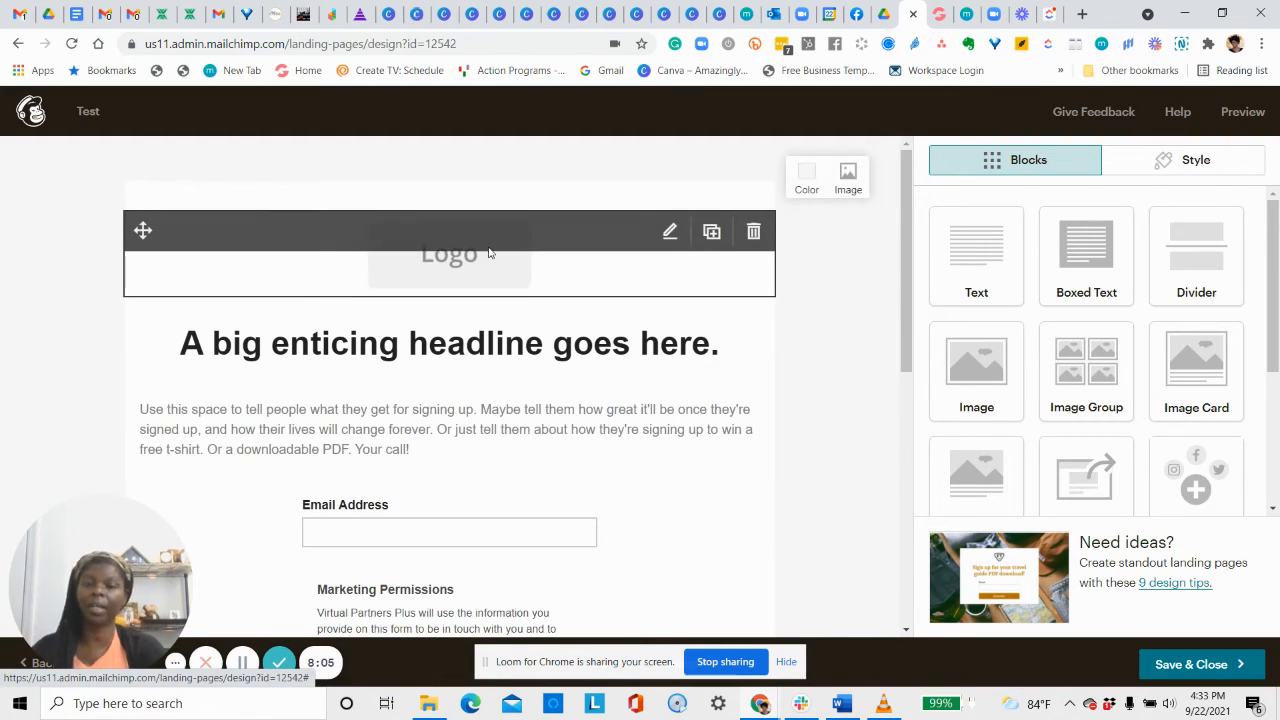
Open the logo block's image replacement library, then close it without changing the logo.
click(671, 233)
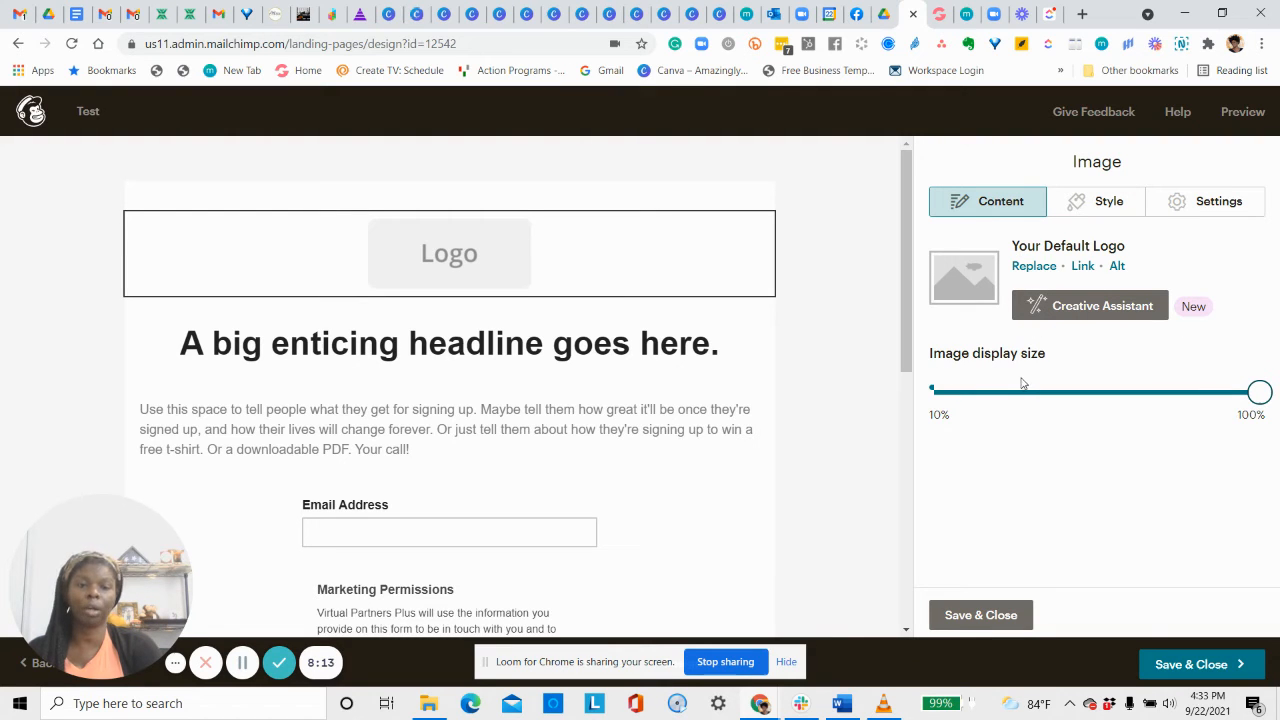
click(1024, 267)
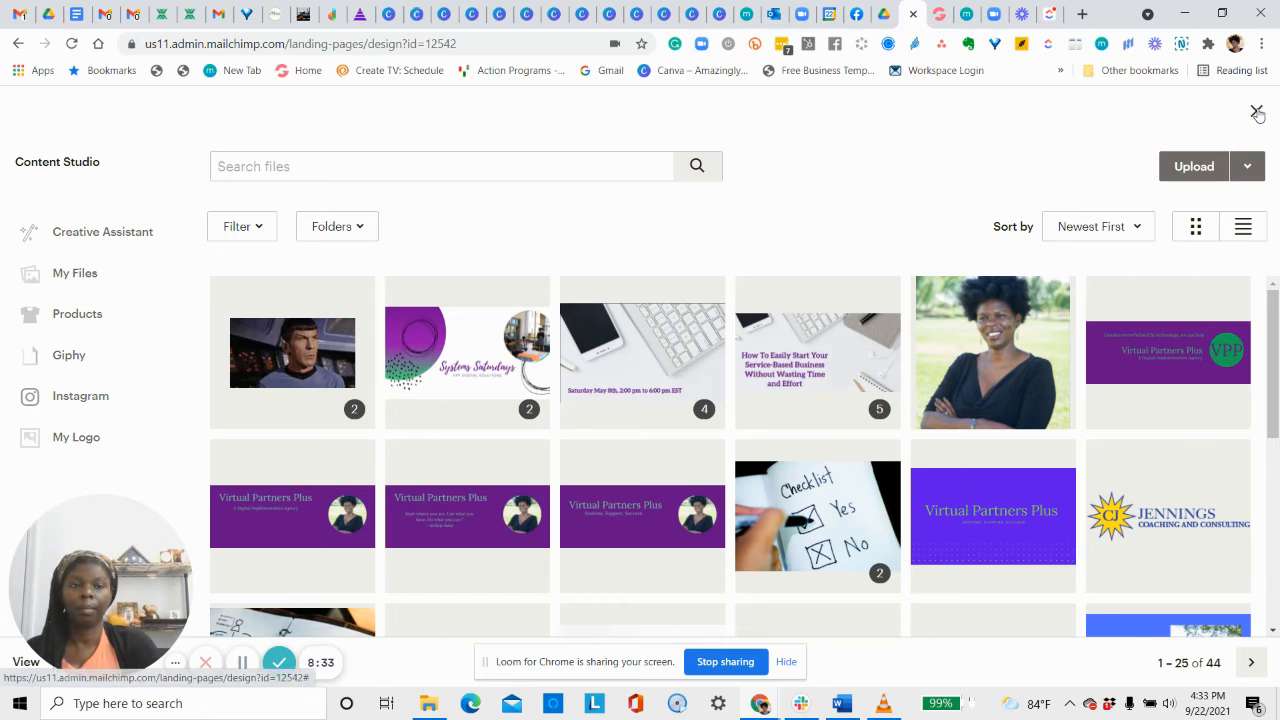
click(1256, 111)
scroll(619, 344, down, 3)
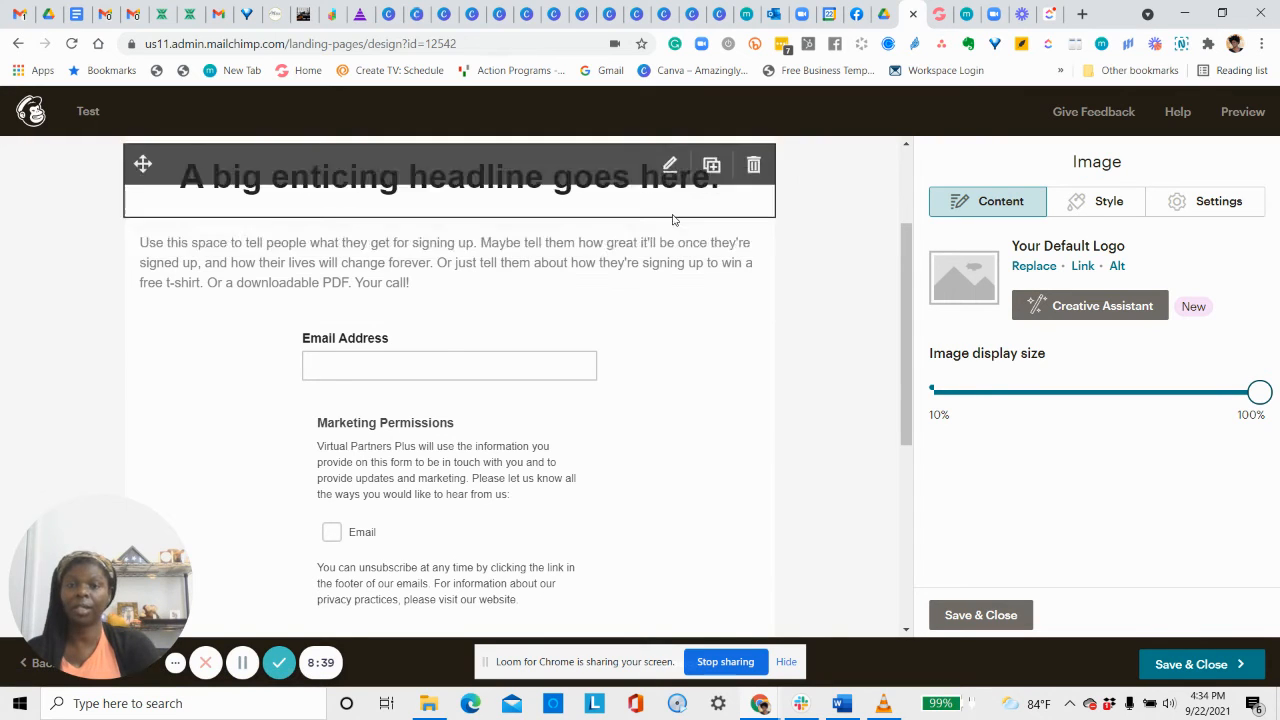
Review the page's signup form, then Save & Close the design.
scroll(487, 494, down, 3)
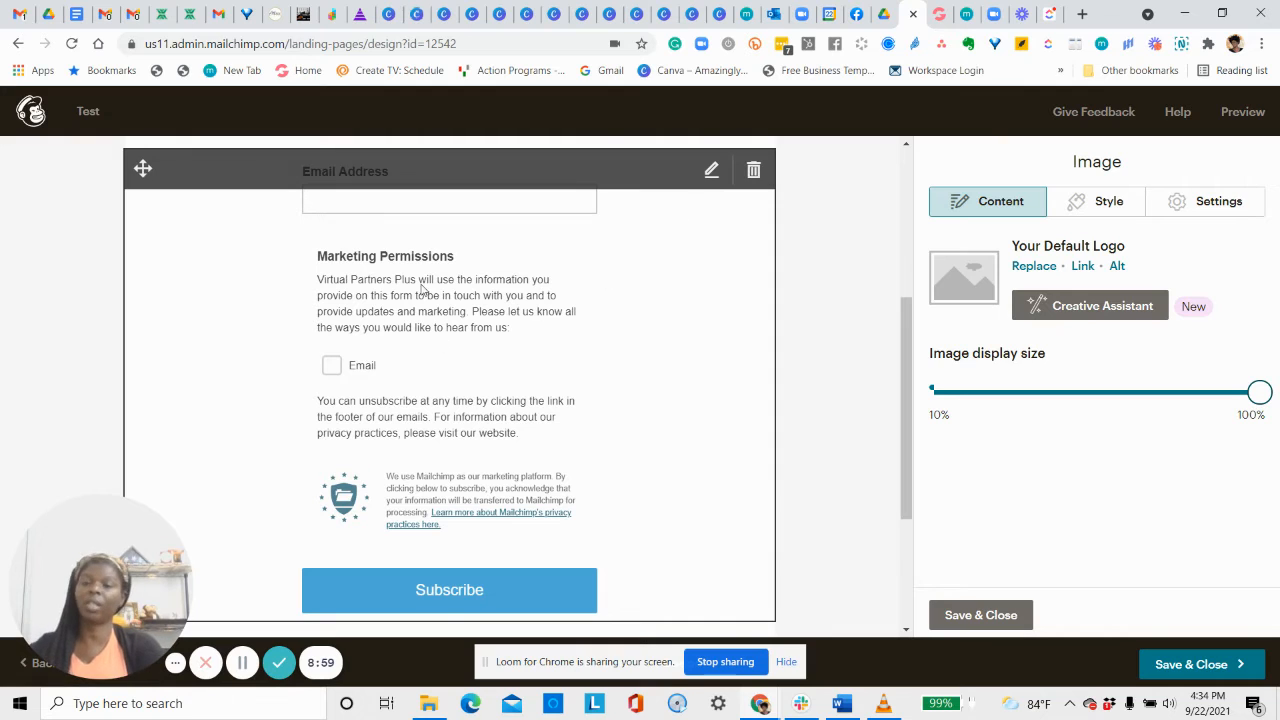
scroll(450, 320, down, 2)
scroll(540, 340, up, 2)
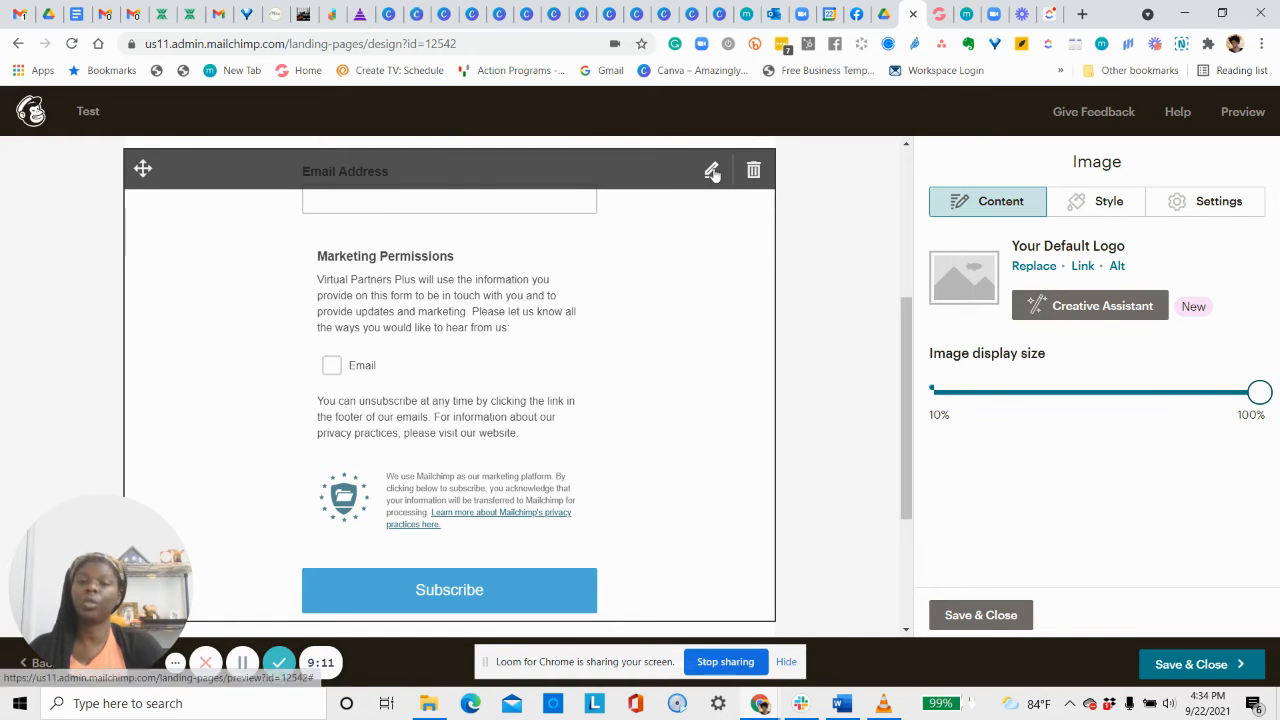
scroll(601, 270, down, 1)
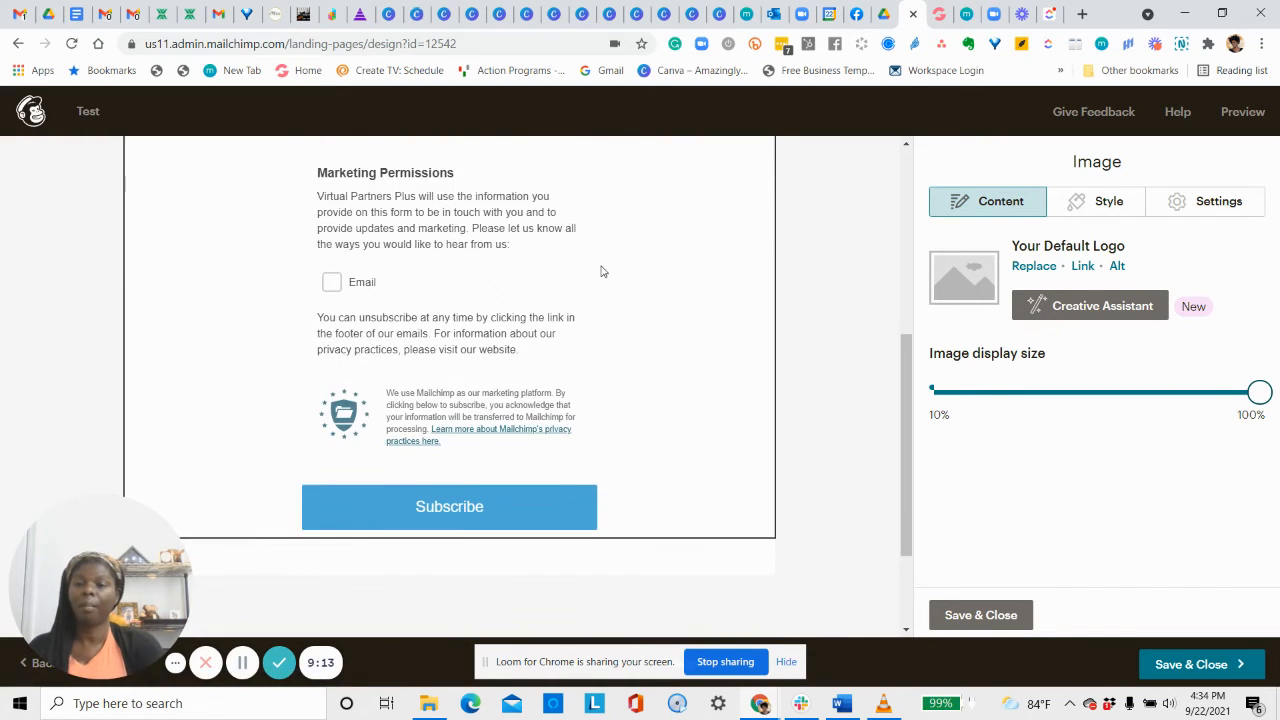
scroll(601, 270, up, 4)
scroll(660, 300, down, 1)
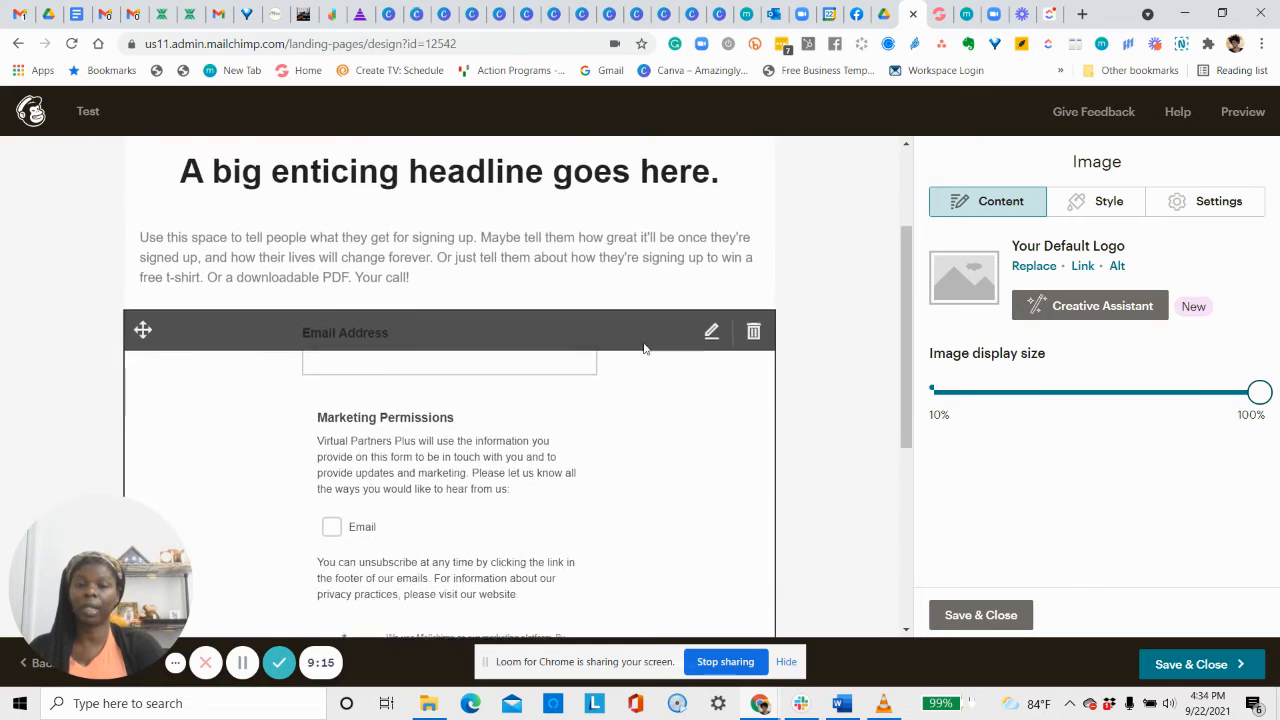
scroll(648, 347, down, 5)
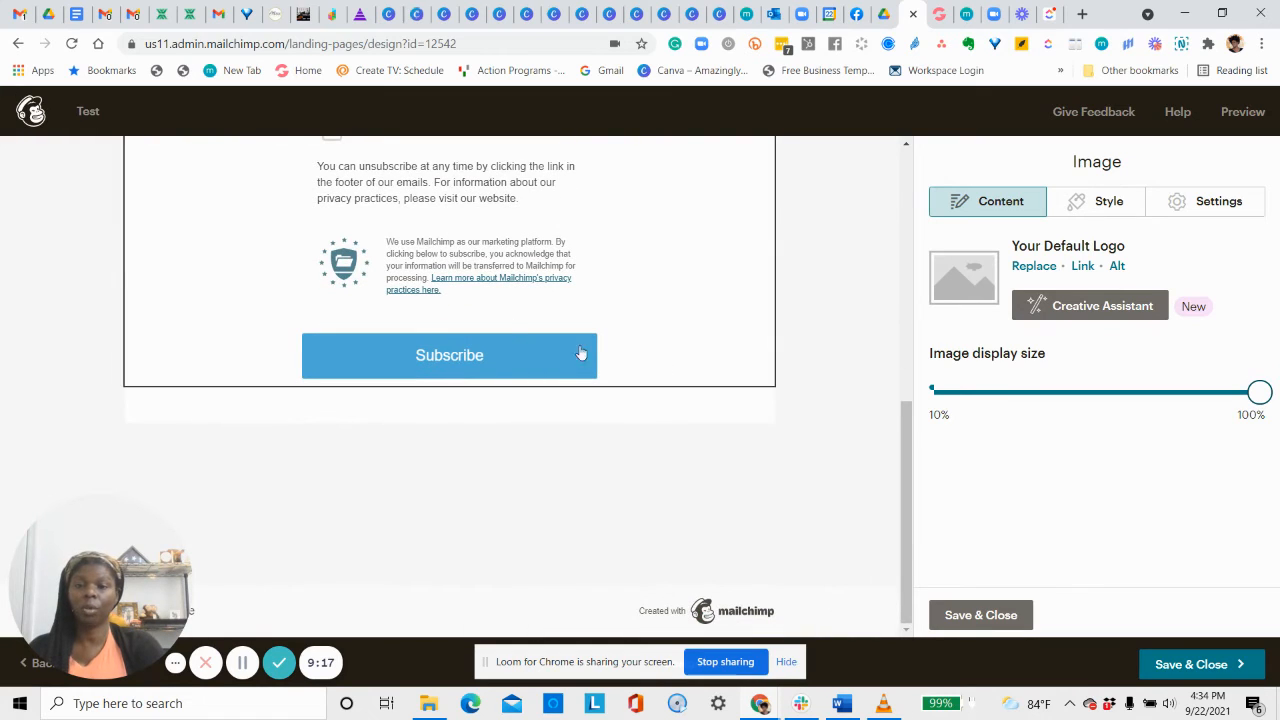
scroll(612, 240, up, 2)
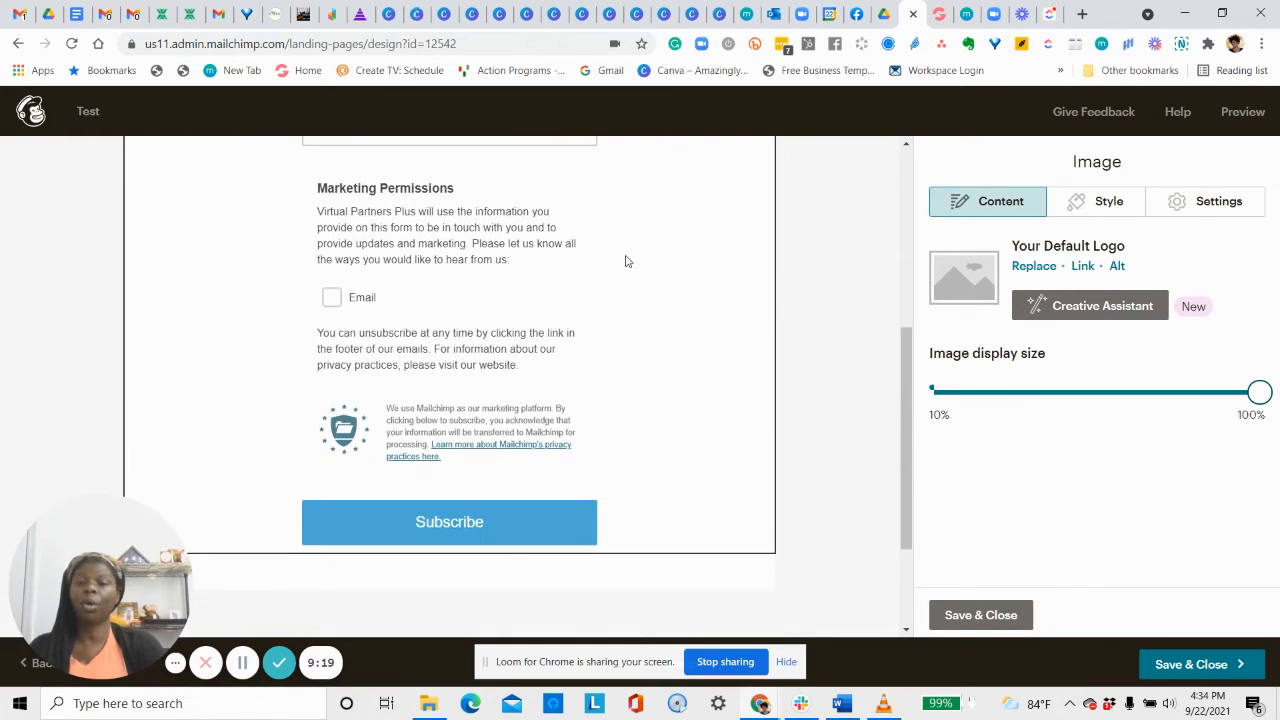
scroll(630, 260, up, 2)
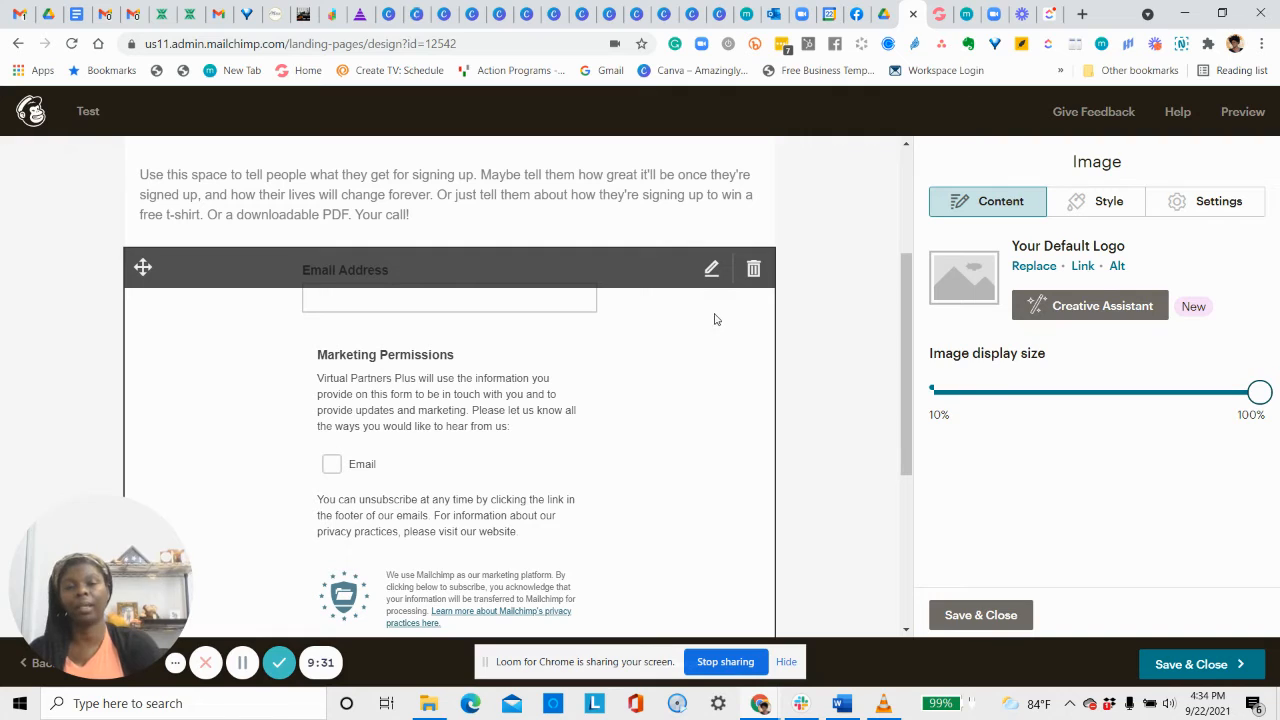
scroll(680, 354, down, 2)
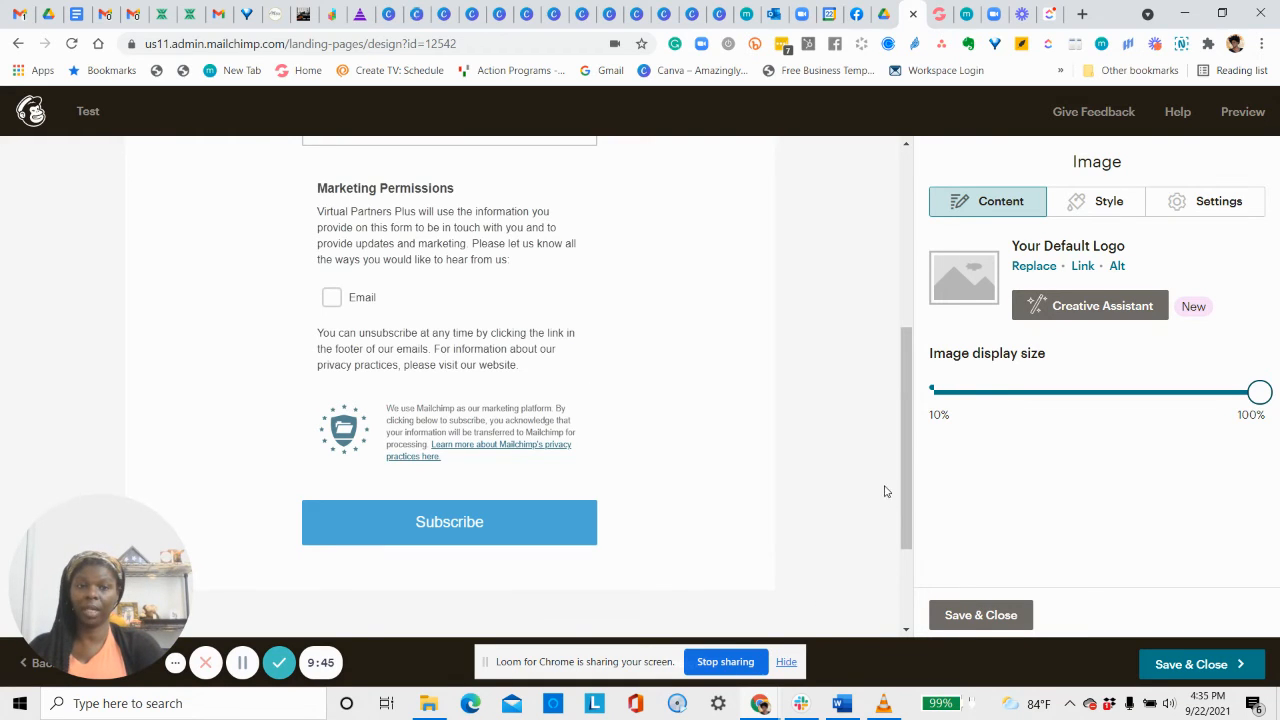
scroll(330, 265, up, 3)
scroll(606, 436, down, 2)
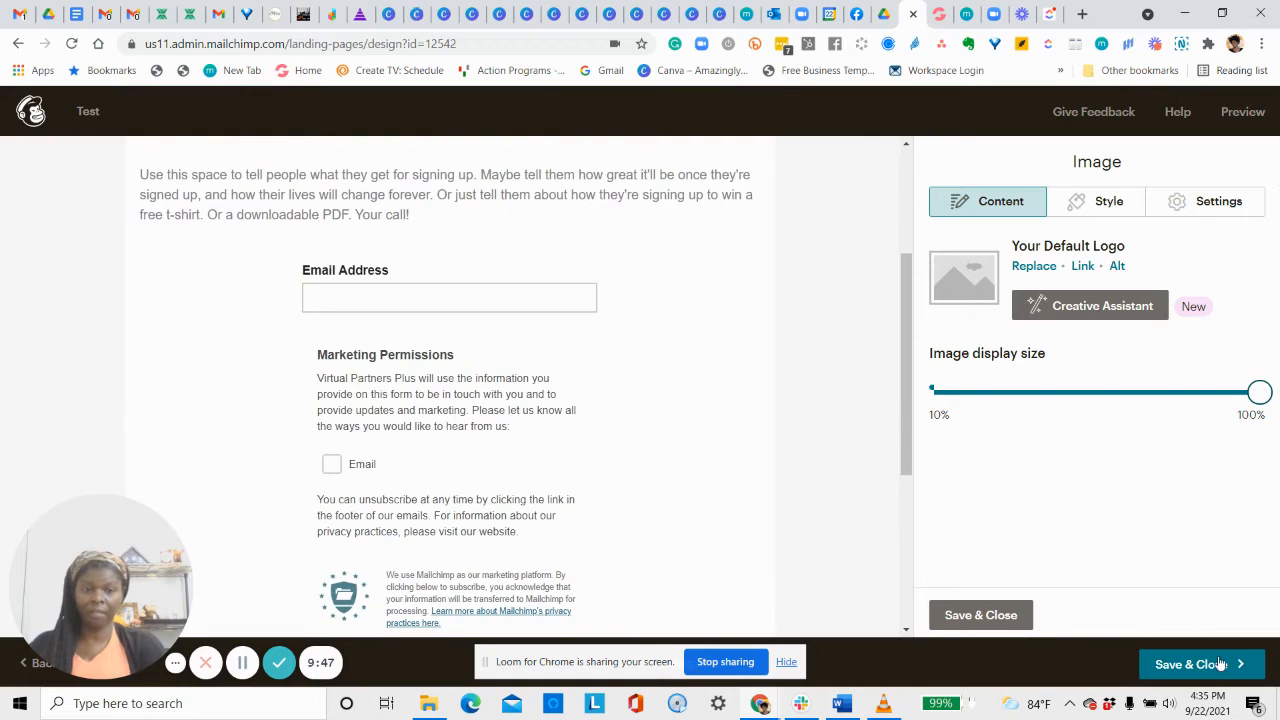
click(1200, 666)
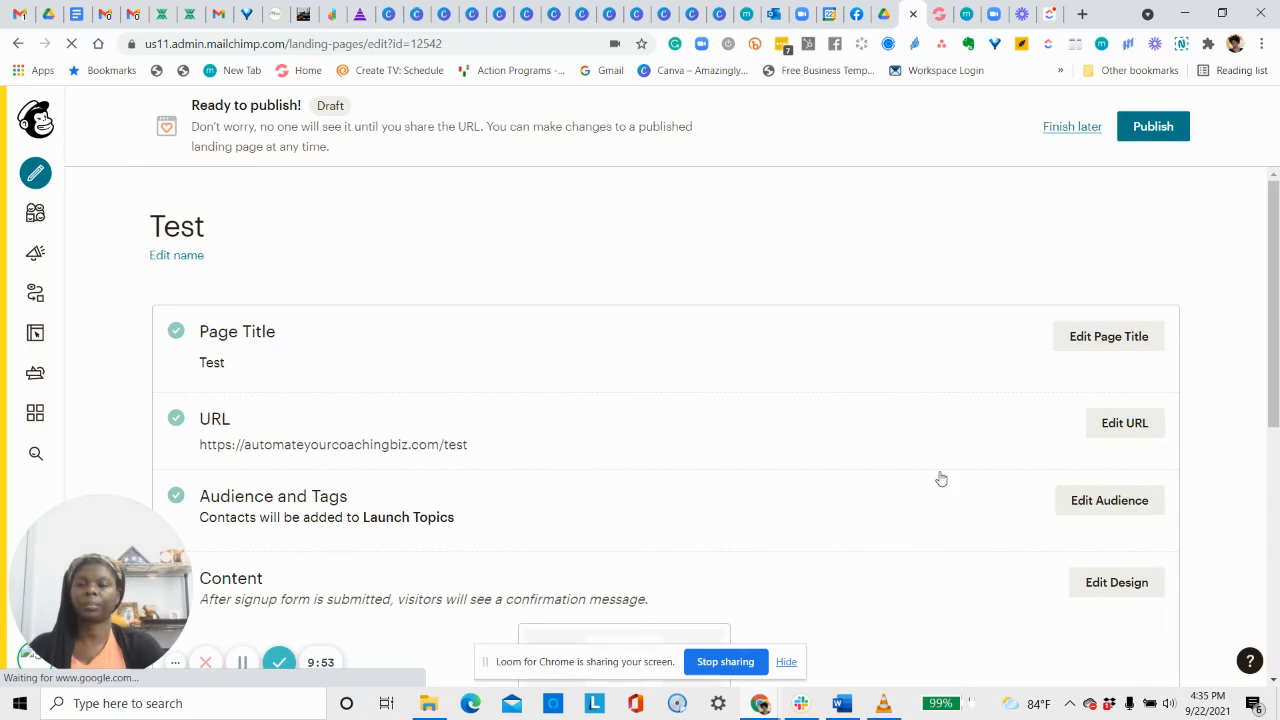
scroll(930, 327, down, 1)
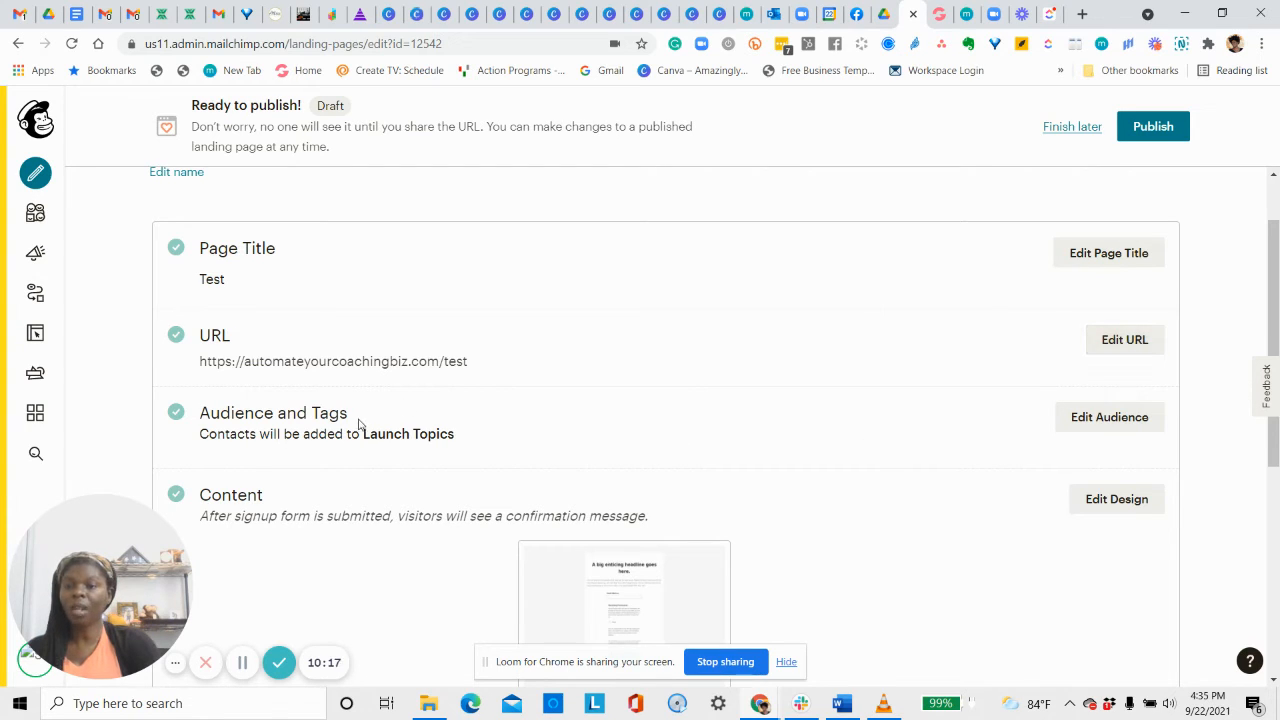
Switch the page URL to a Mailchimp domain with the path 'test' and save it.
click(1133, 352)
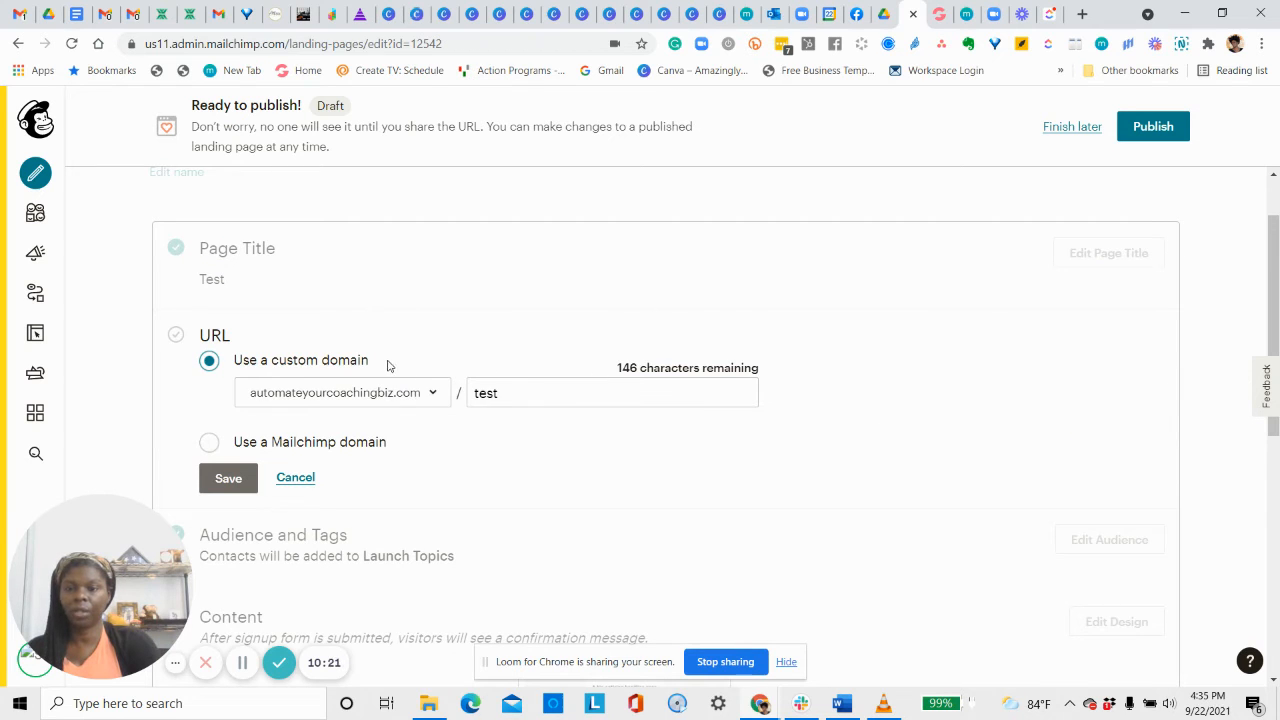
click(208, 442)
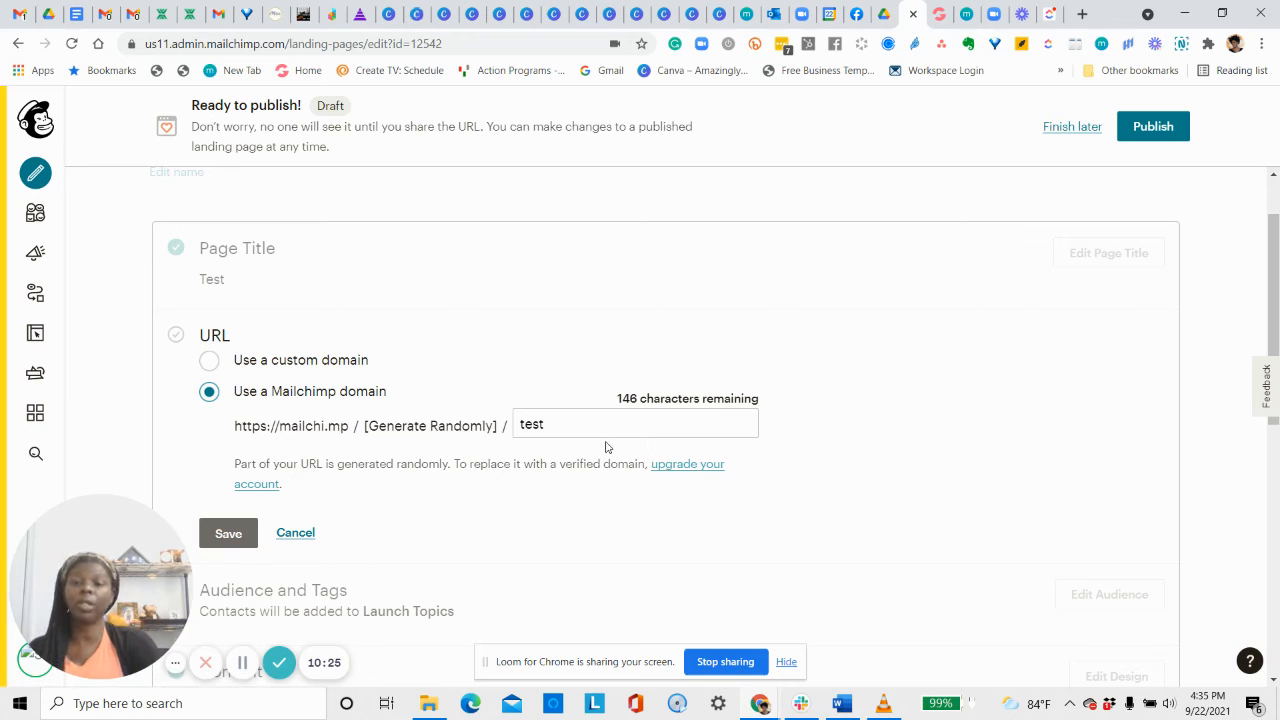
click(522, 424)
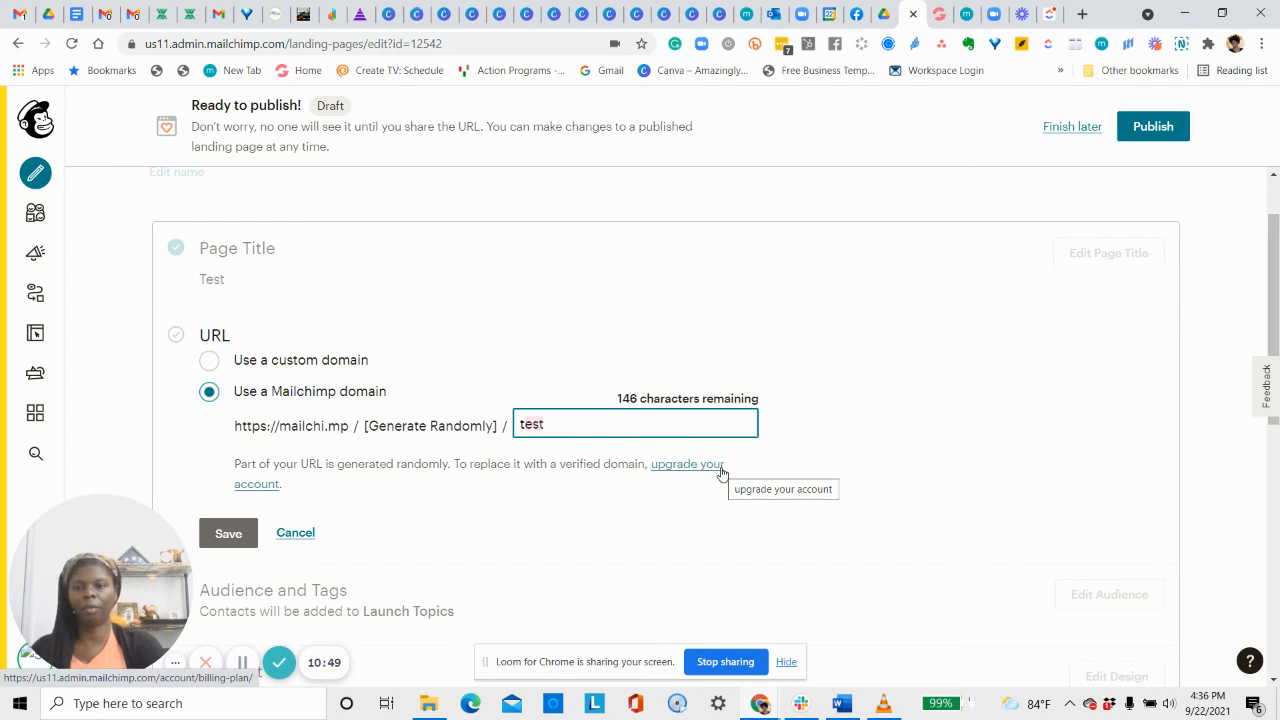
click(223, 531)
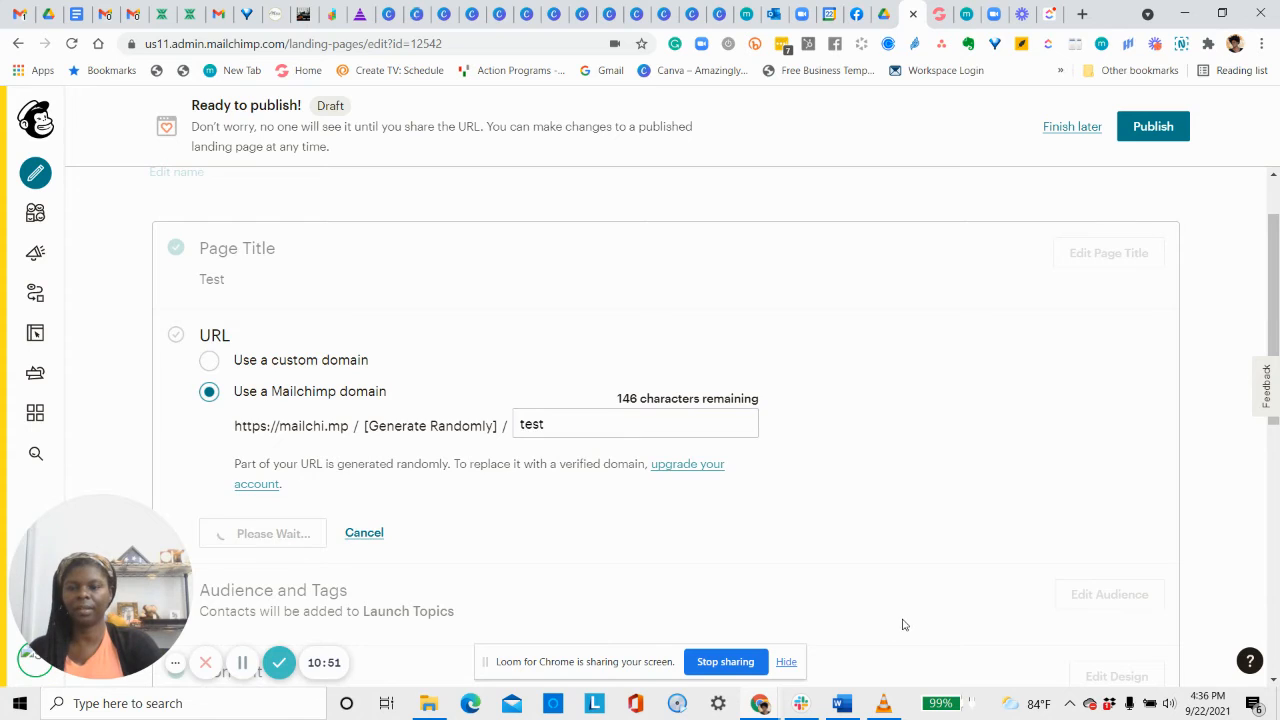
Tag new Launch Topics signups with 'biz tips' and save the audience settings.
scroll(903, 618, up, 1)
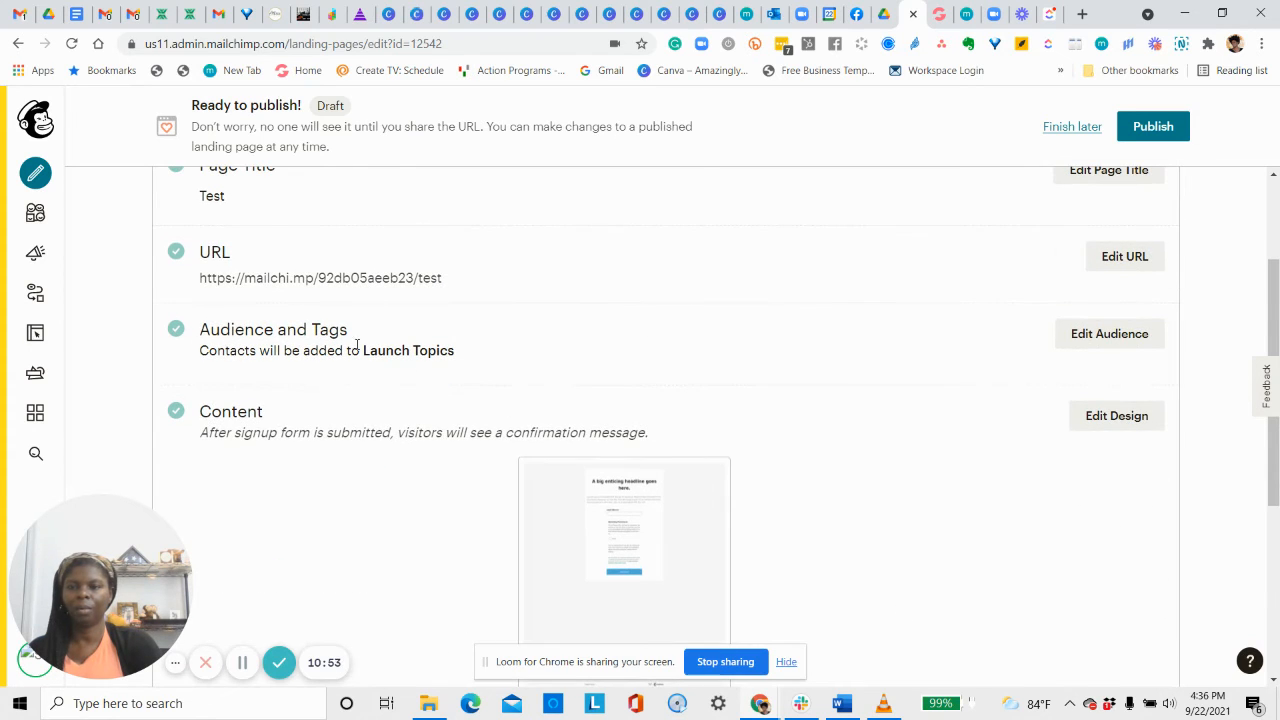
click(1108, 340)
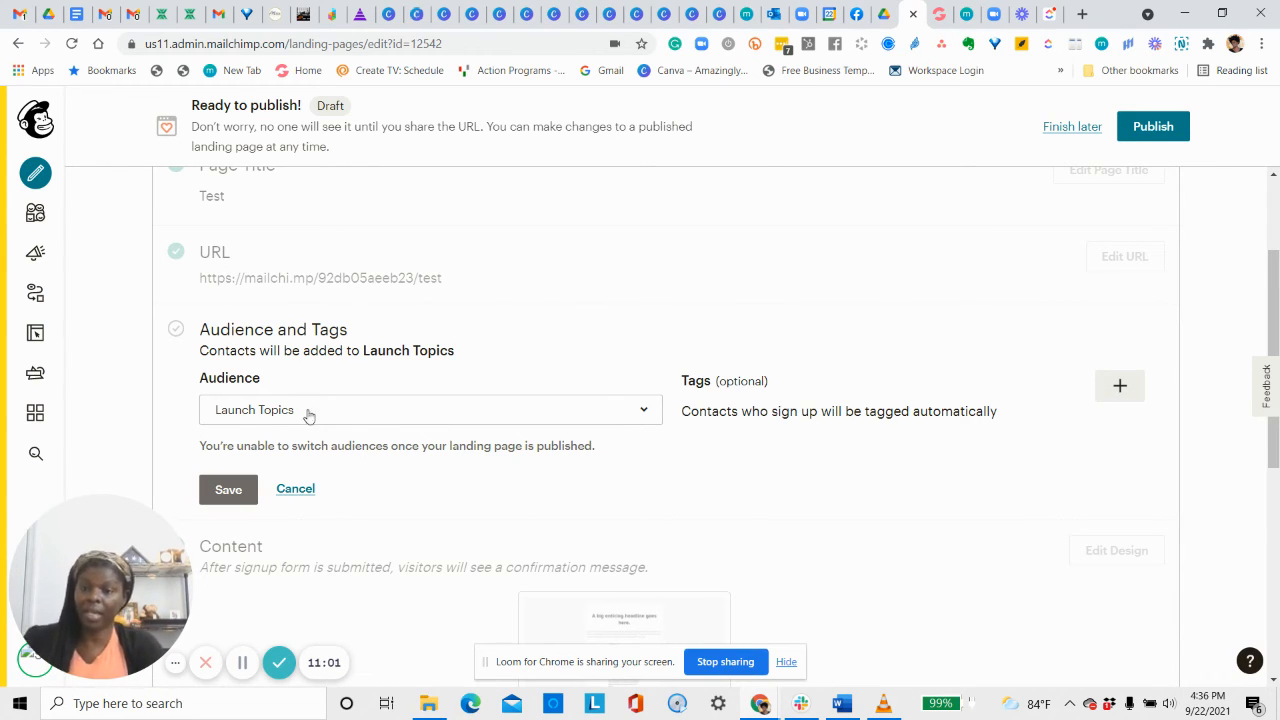
click(1110, 388)
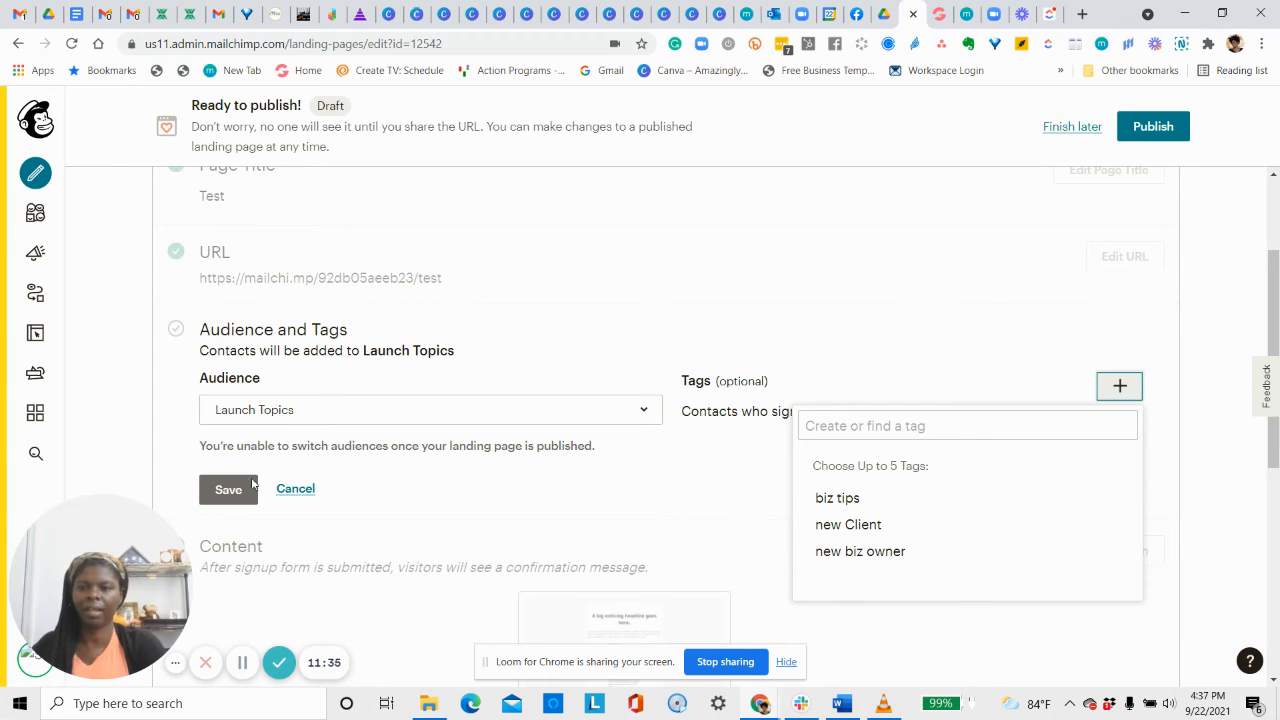
click(846, 501)
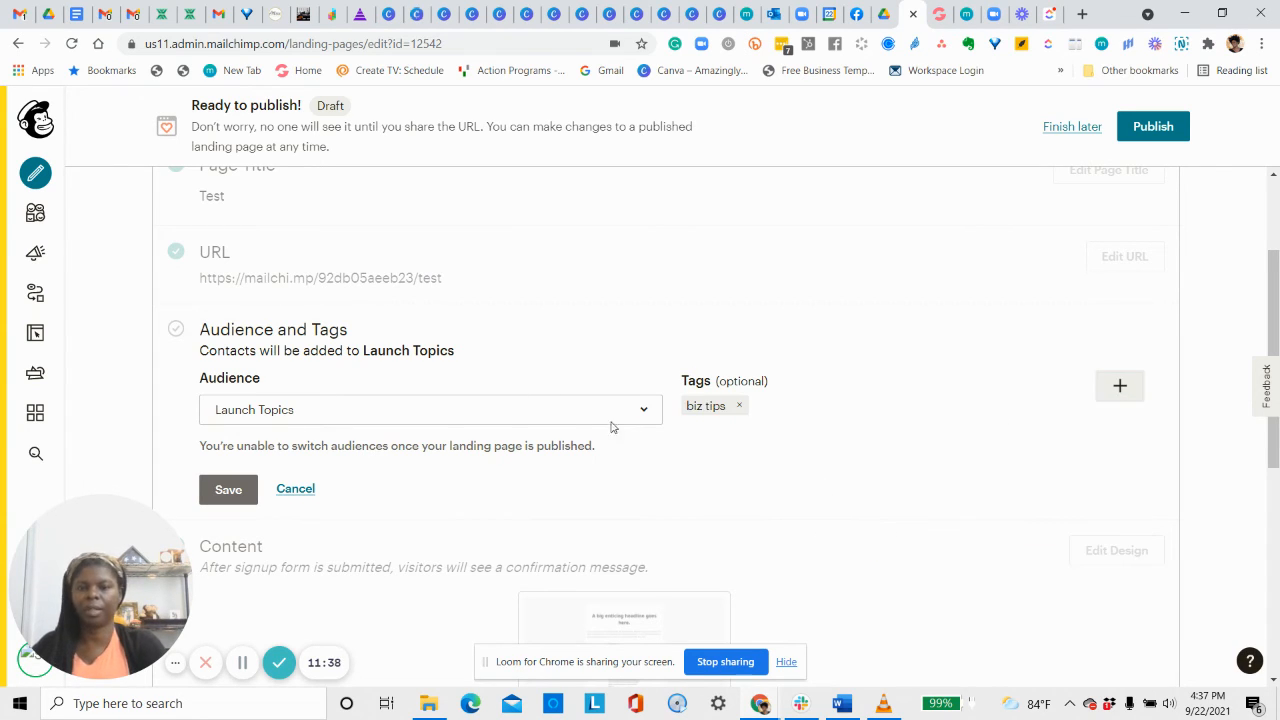
click(234, 487)
Reopen the Test landing page in the design editor.
scroll(688, 363, down, 2)
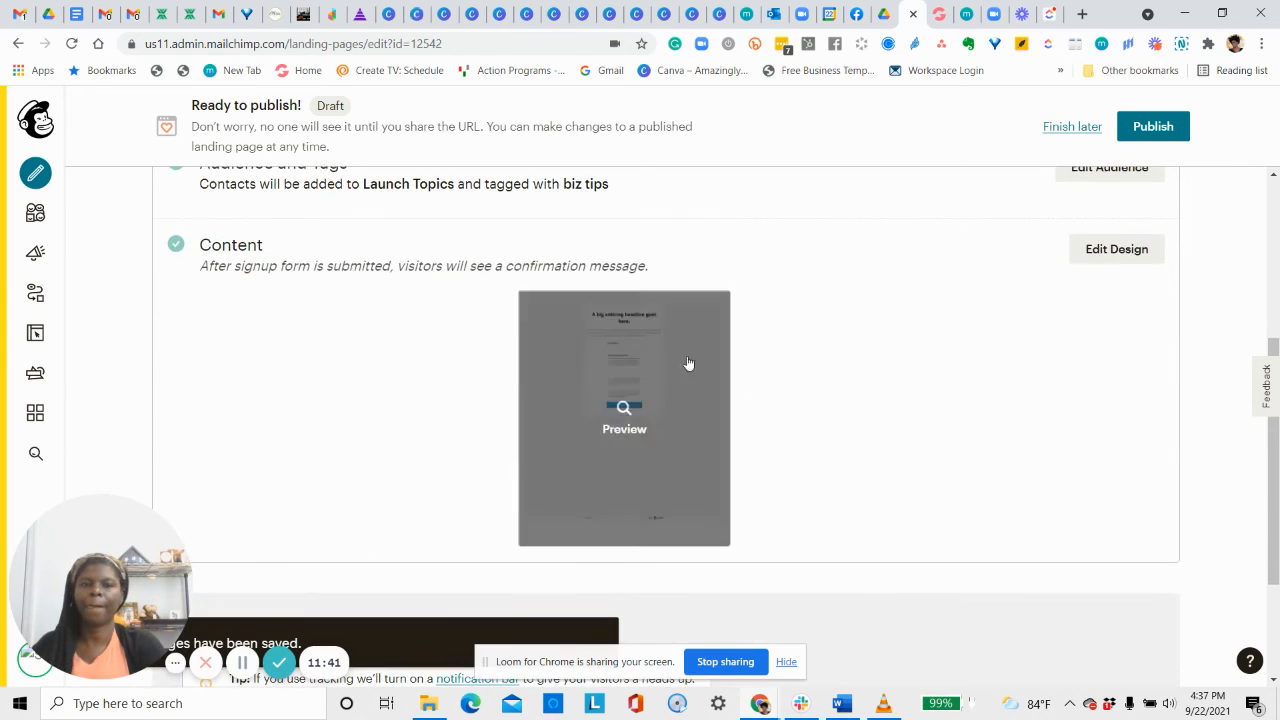
scroll(688, 363, up, 2)
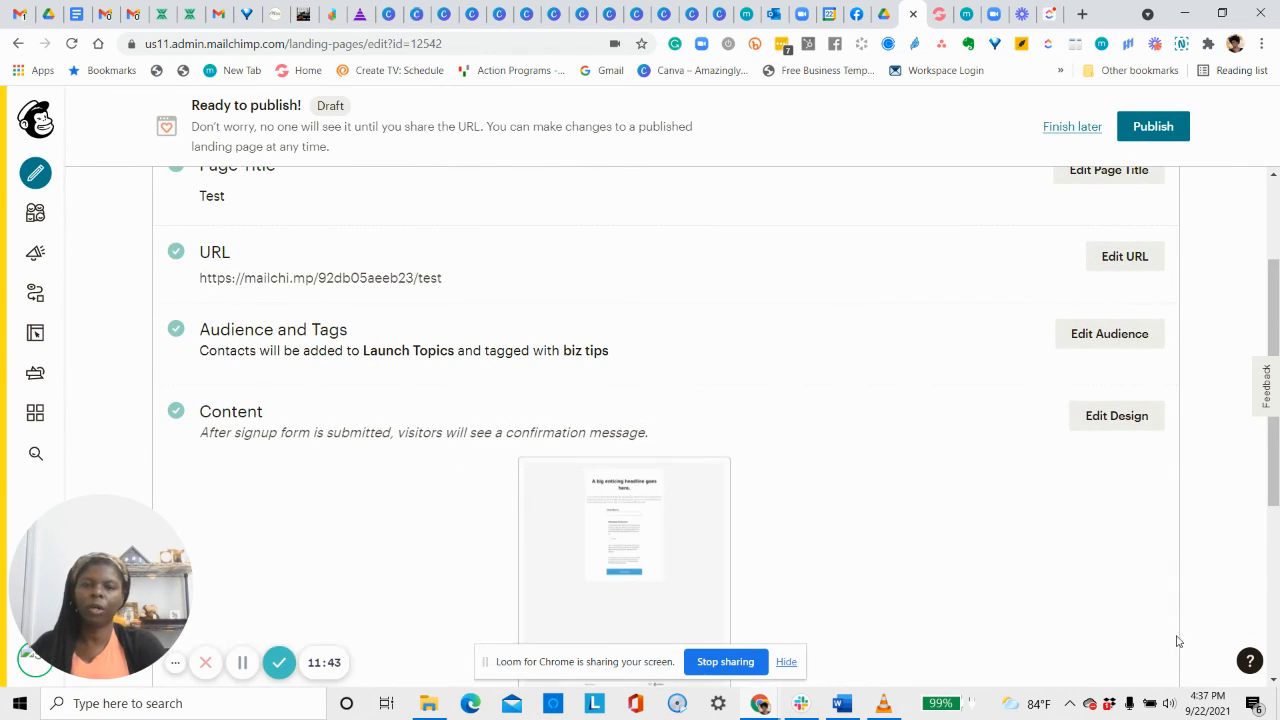
click(1129, 420)
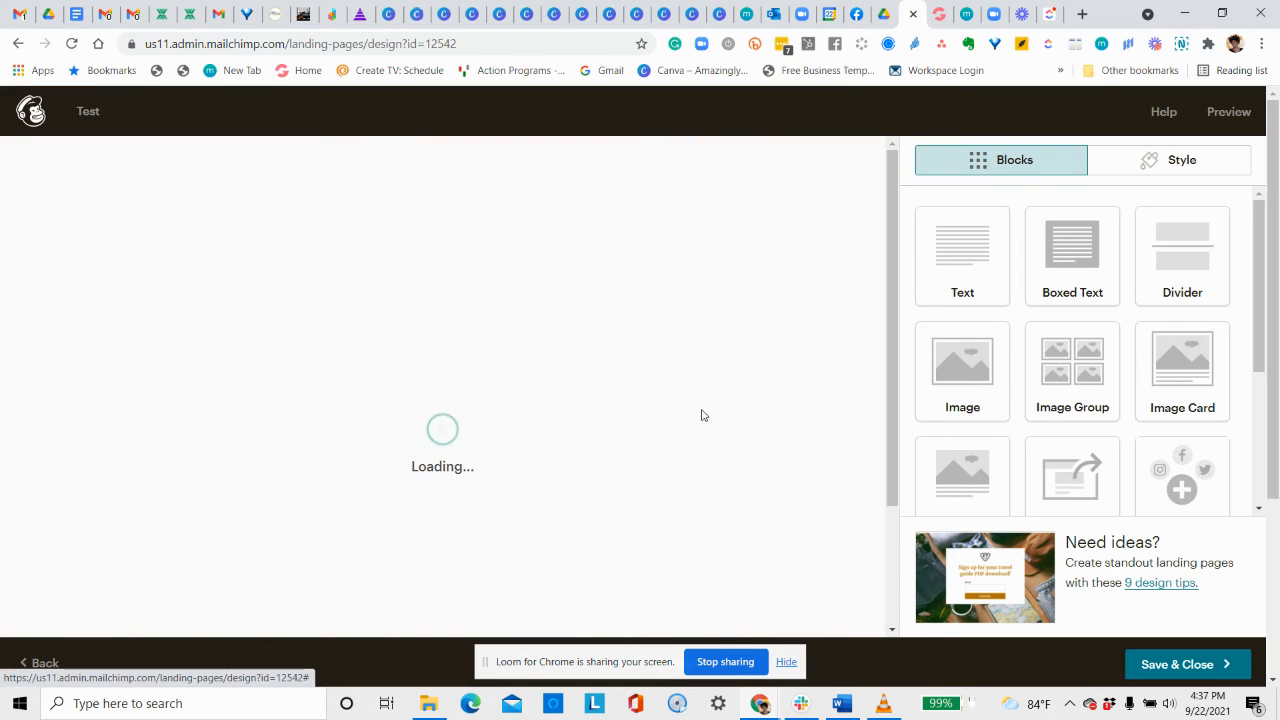
Open the signup form block's field settings in the designer.
scroll(814, 426, down, 4)
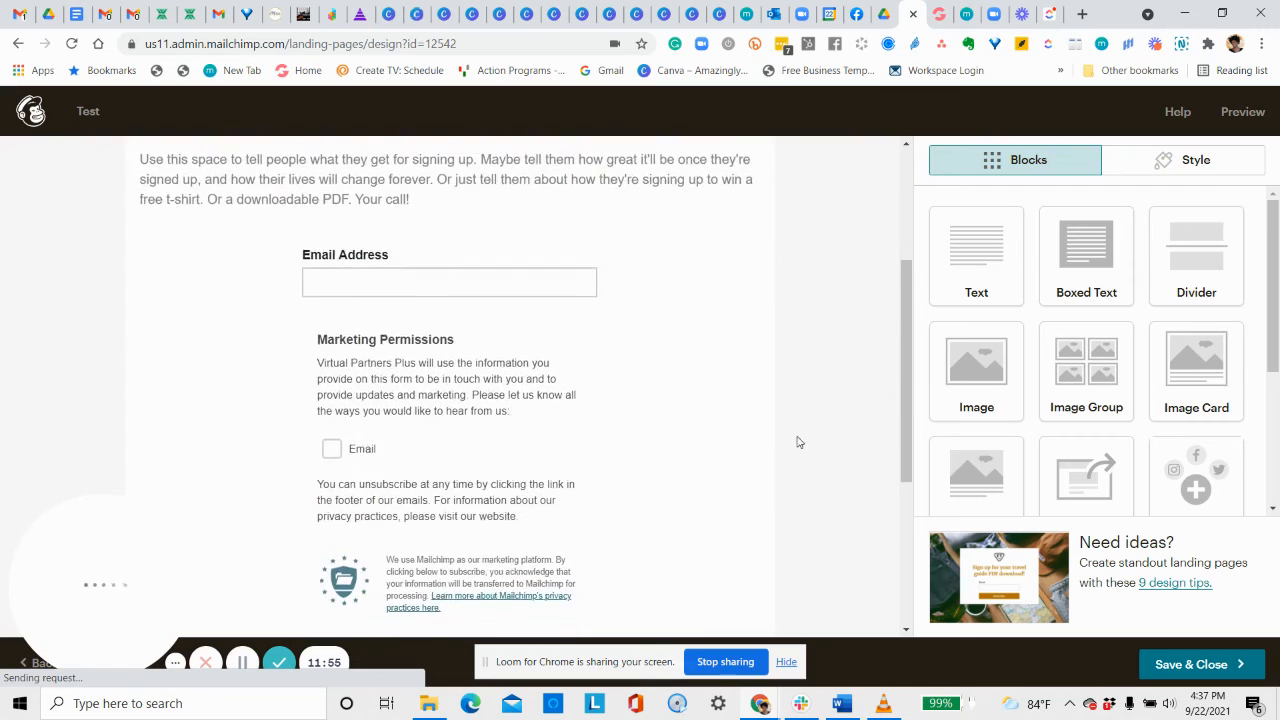
scroll(797, 443, up, 2)
scroll(343, 263, down, 1)
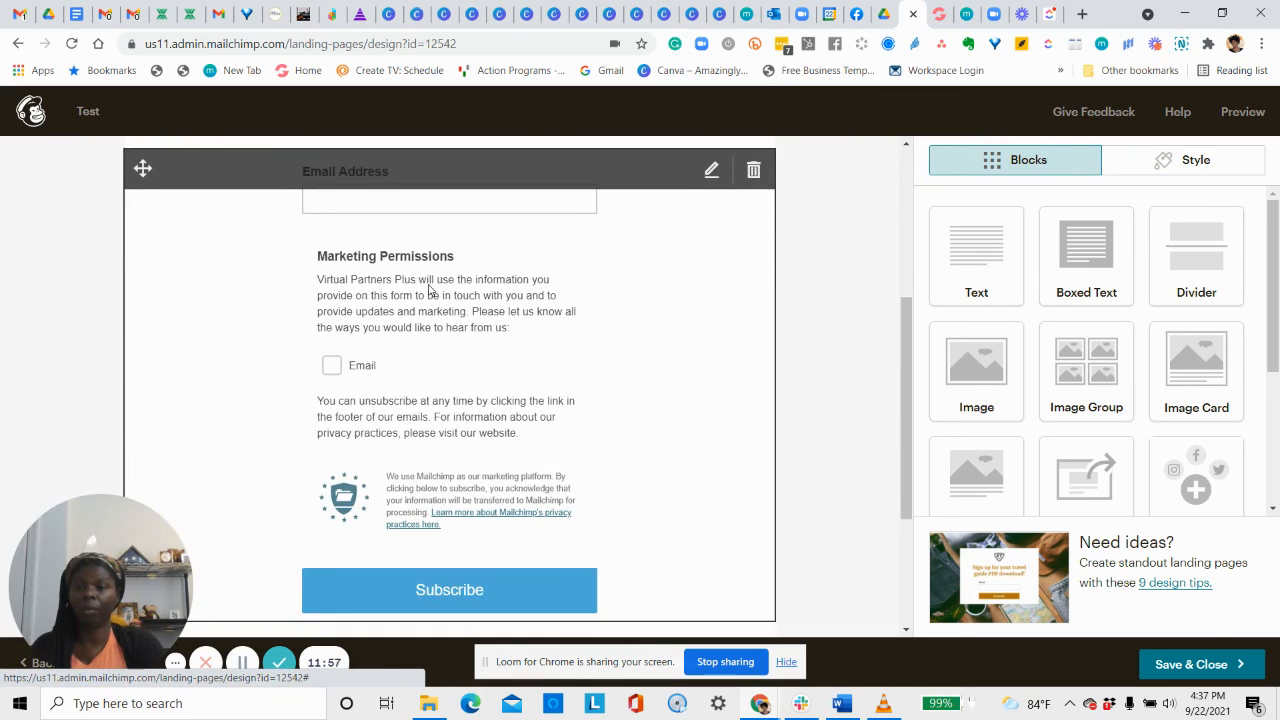
scroll(429, 291, up, 1)
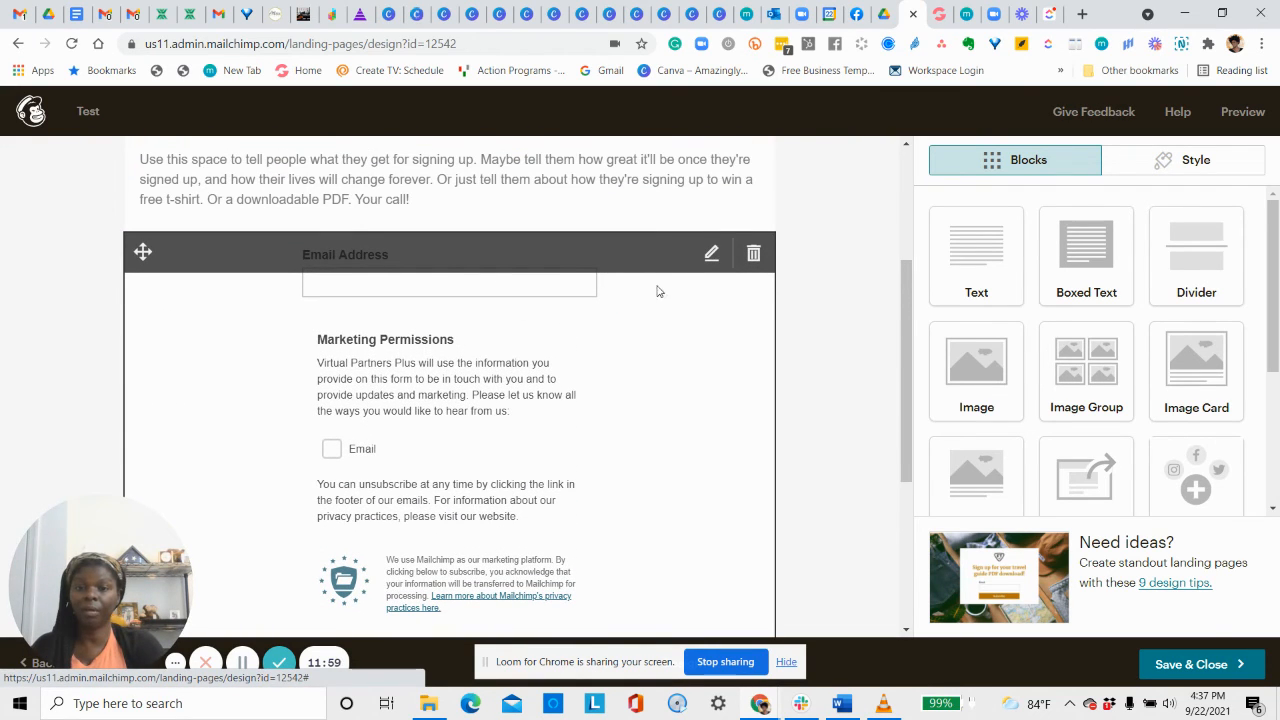
click(710, 255)
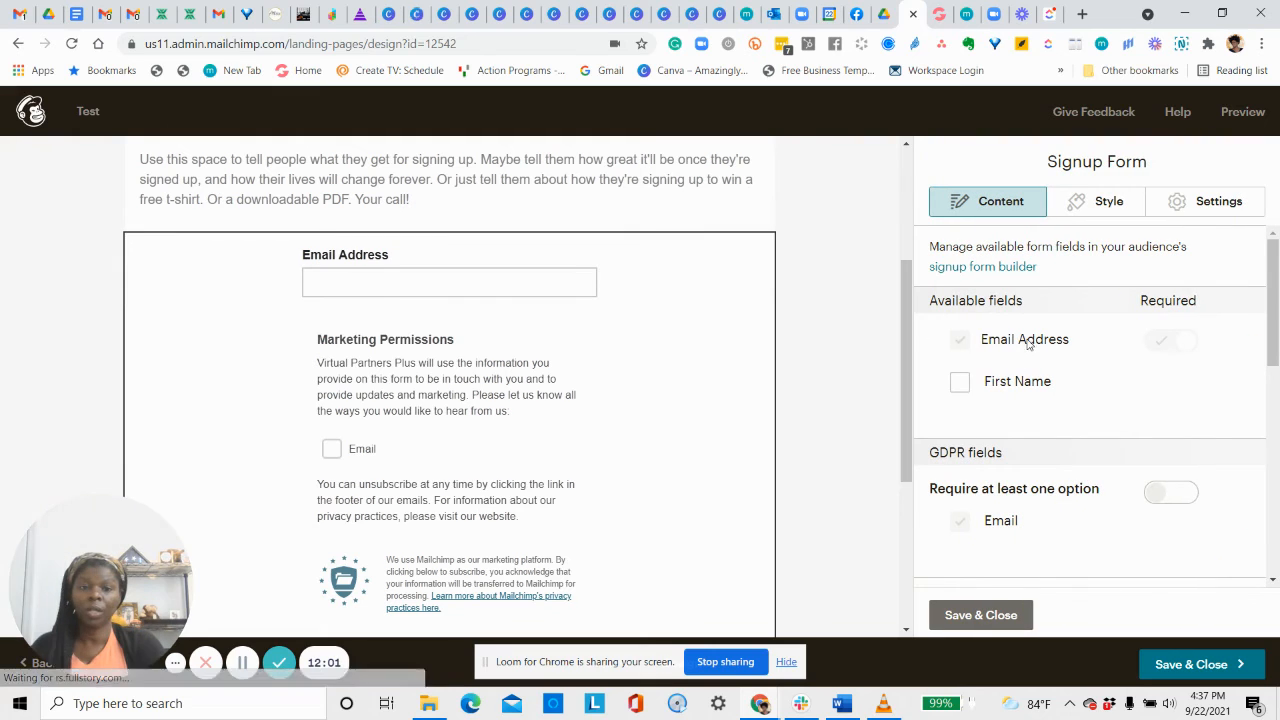
Add an optional First Name field alongside the required Email Address.
click(960, 382)
scroll(480, 280, down, 3)
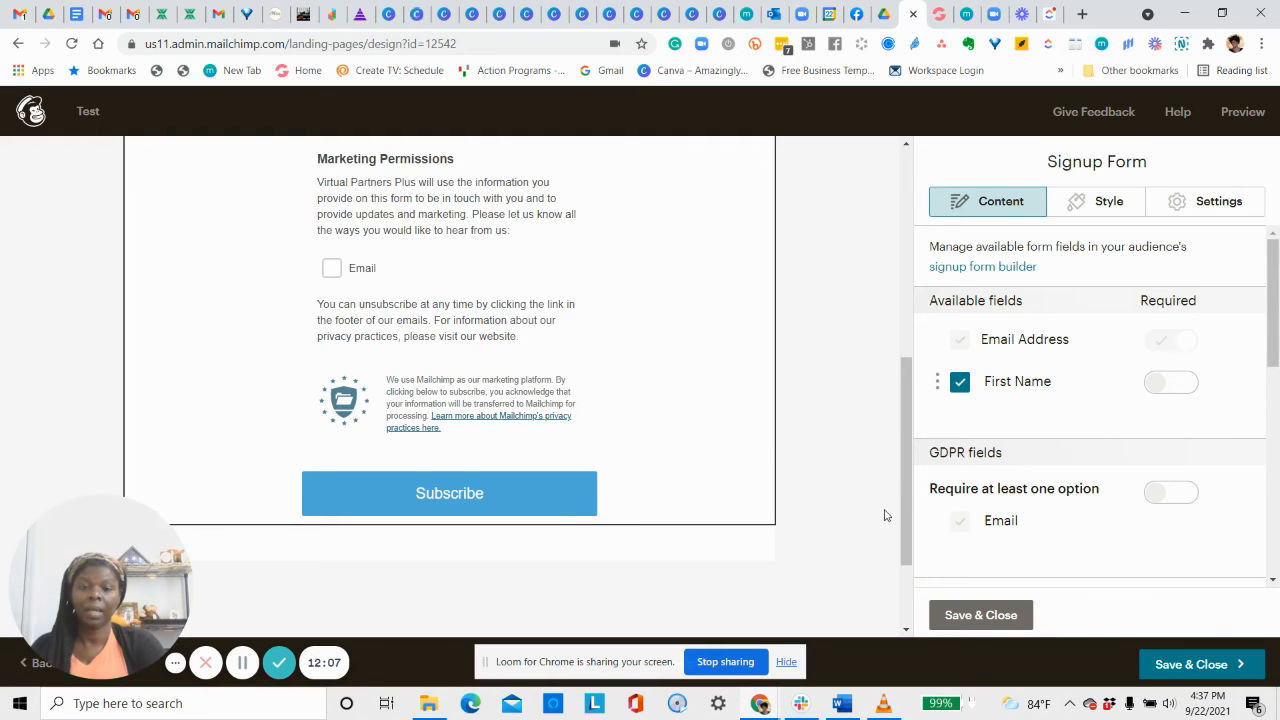
scroll(888, 515, up, 3)
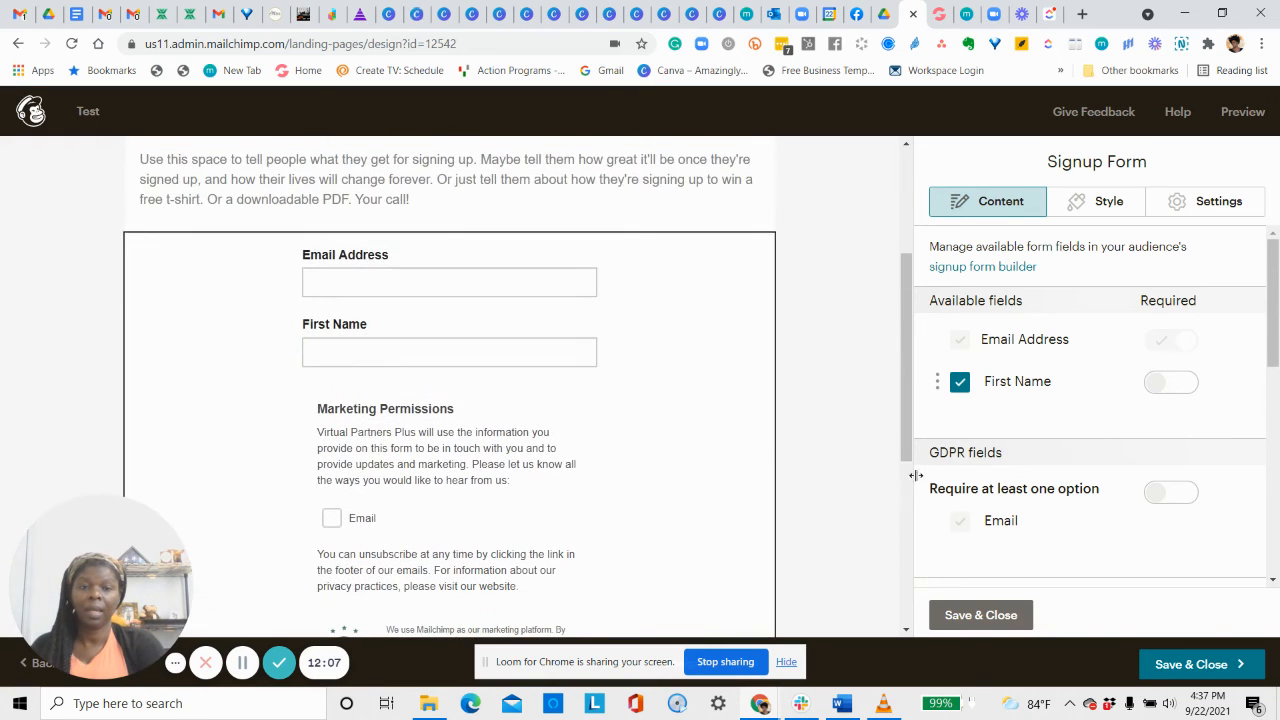
Make the form fields' corners slightly rounder, then review block settings and the field list.
click(1110, 205)
scroll(1080, 405, down, 5)
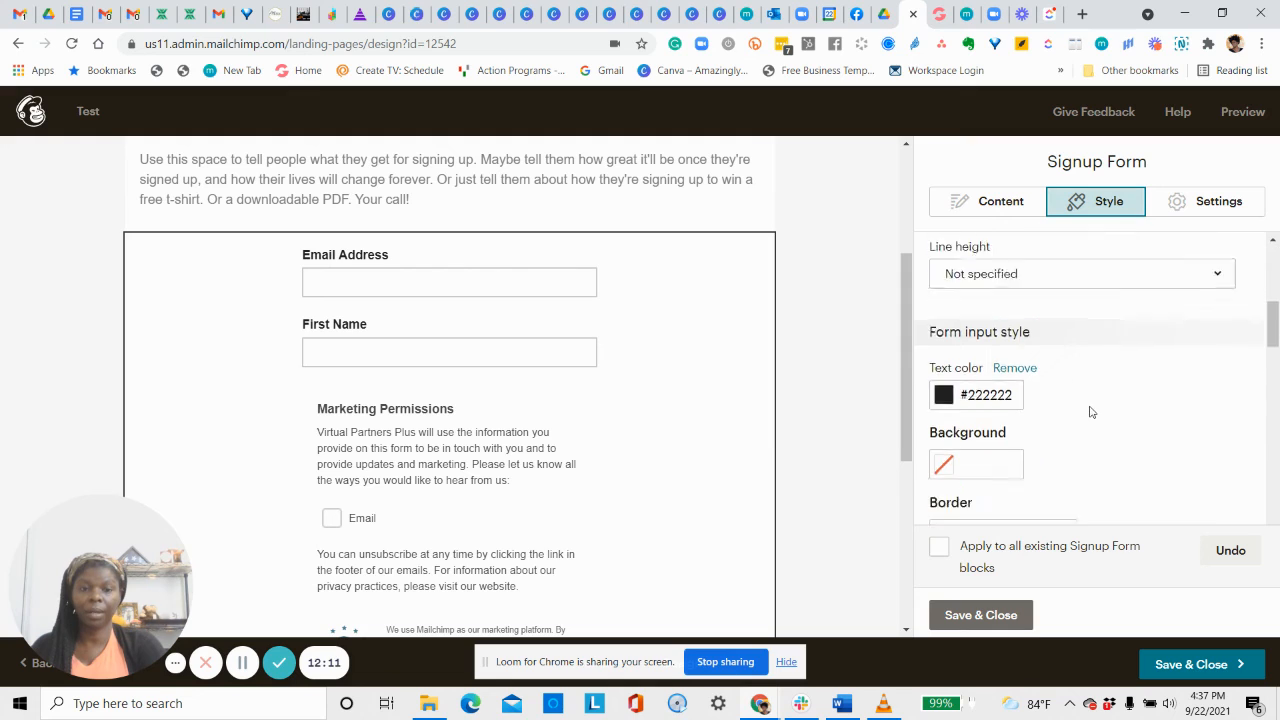
click(1128, 412)
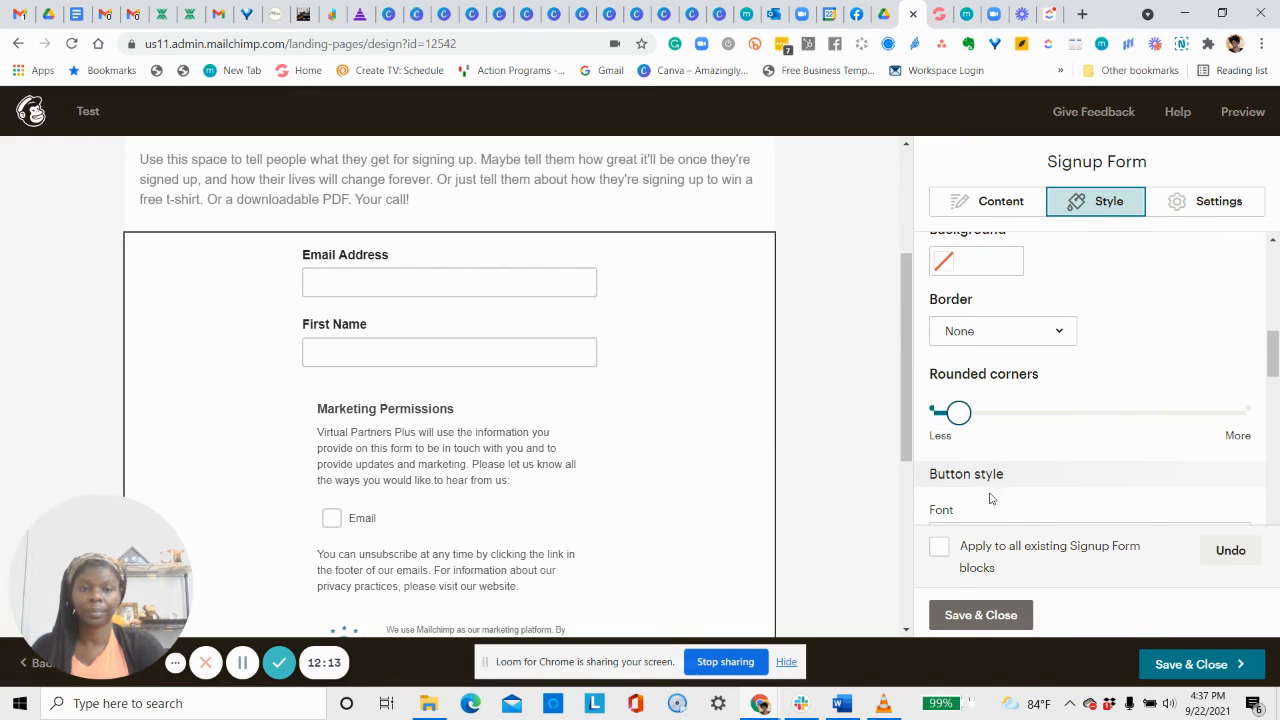
scroll(697, 425, down, 3)
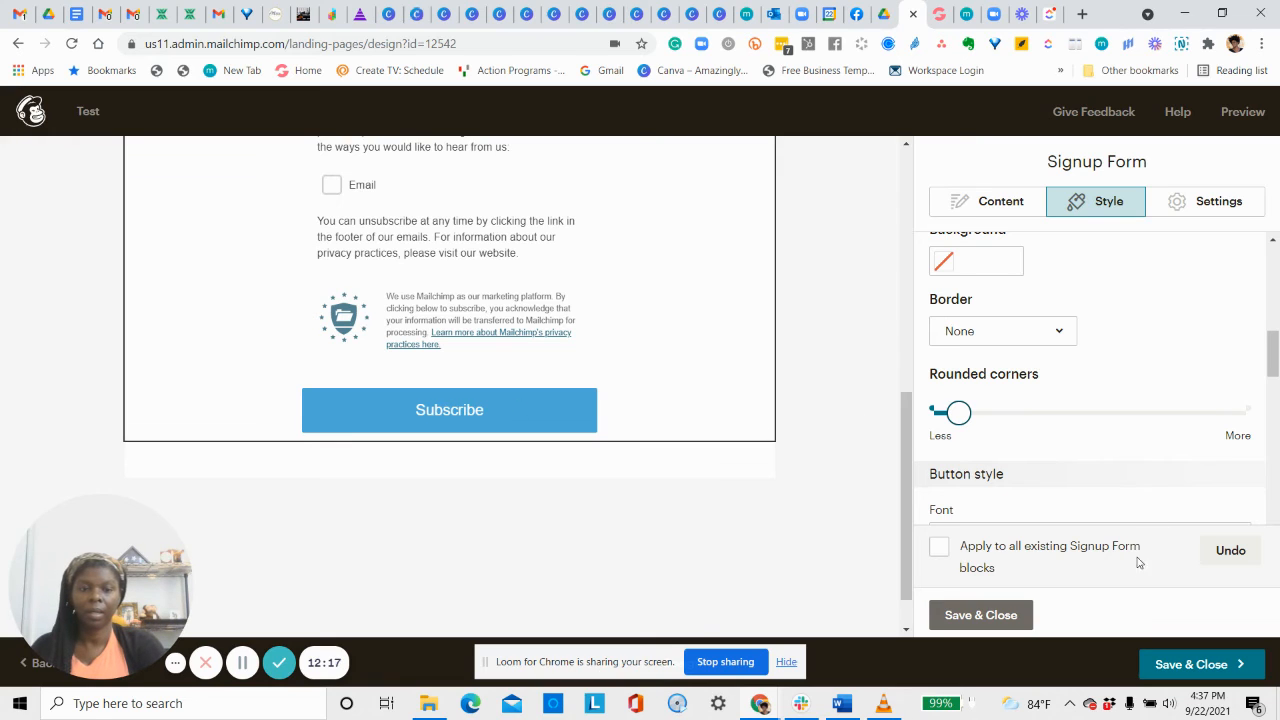
scroll(1118, 500, up, 3)
scroll(1125, 470, up, 5)
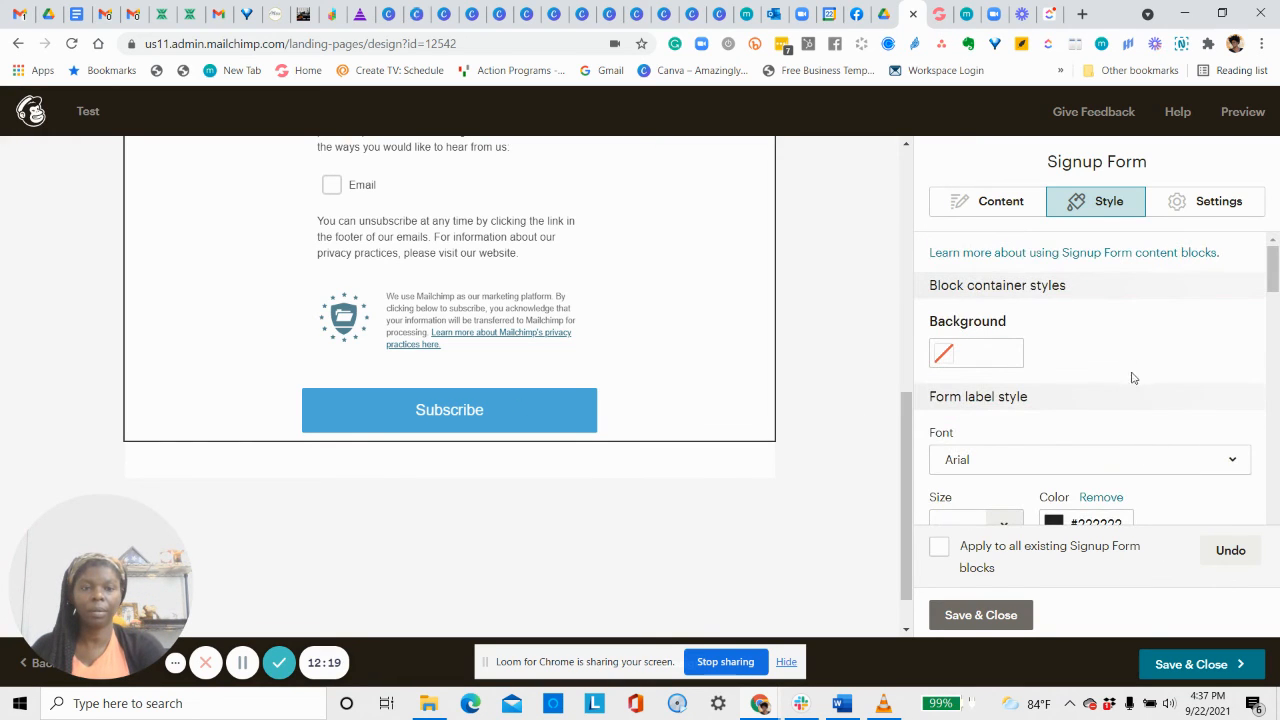
click(1195, 204)
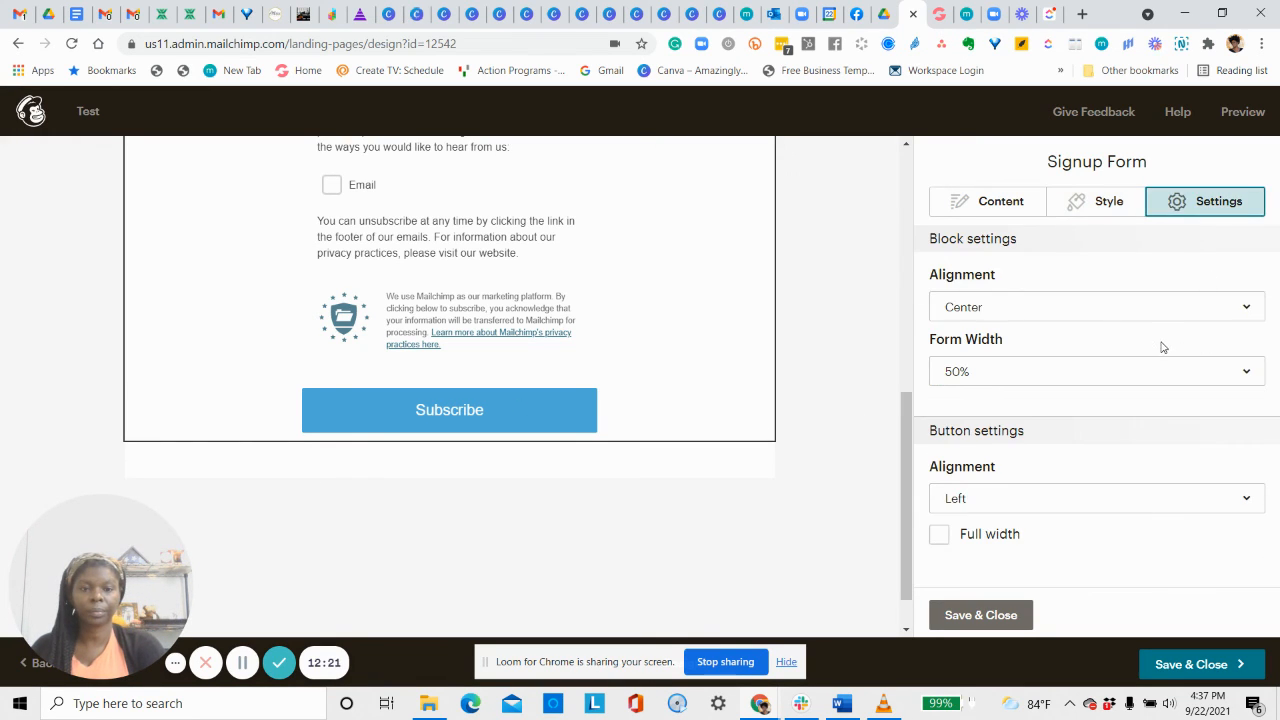
click(975, 205)
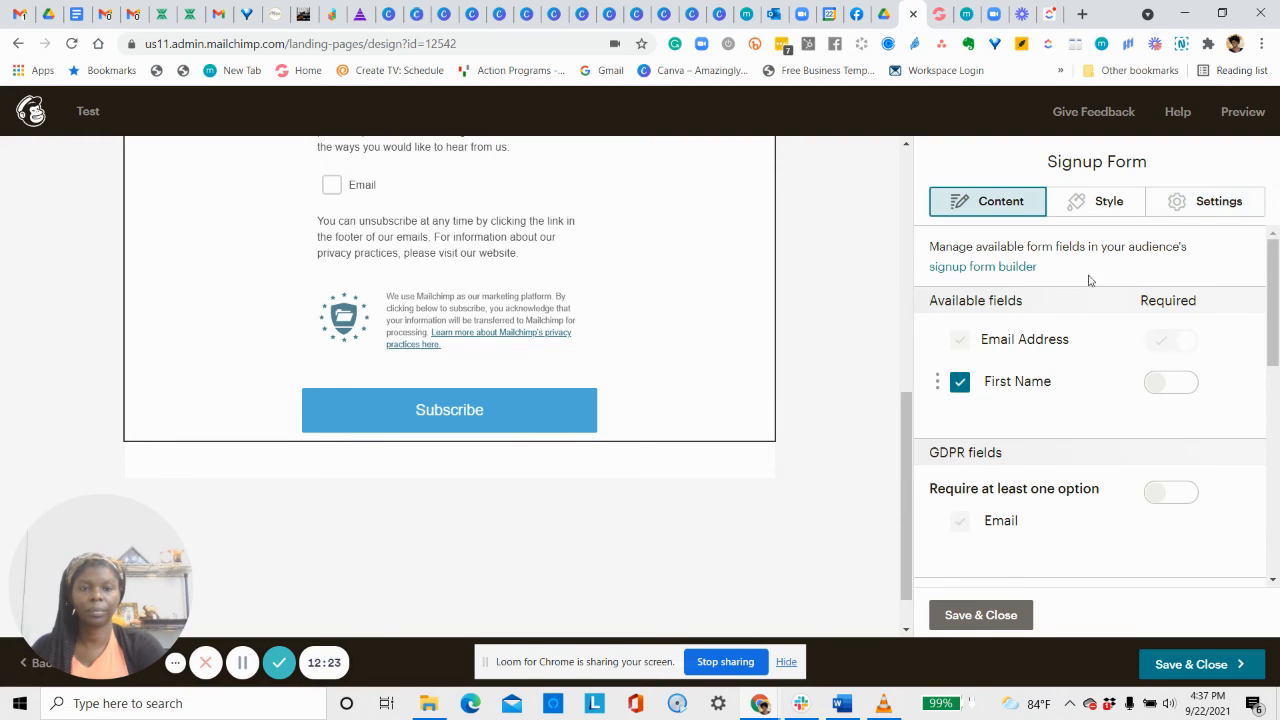
scroll(1100, 320, down, 2)
Try sending visitors to a web address after signup instead of the confirmation message.
scroll(1122, 346, down, 5)
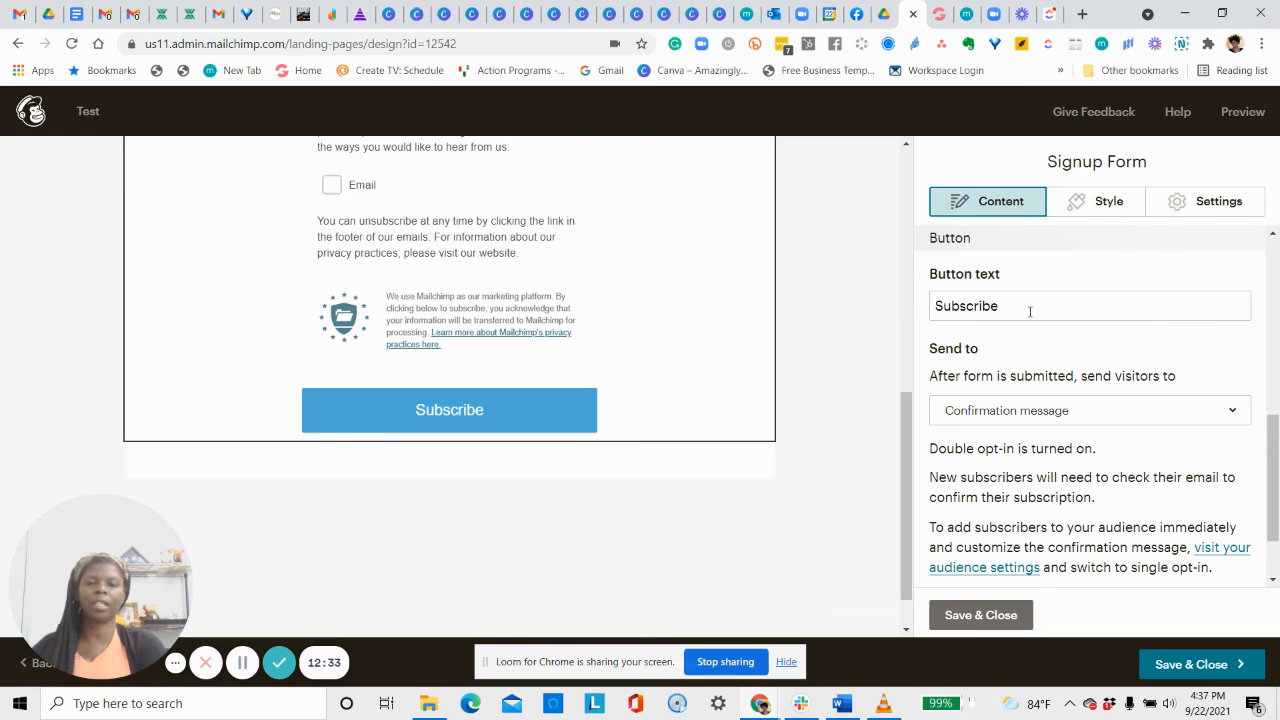
scroll(1150, 388, down, 1)
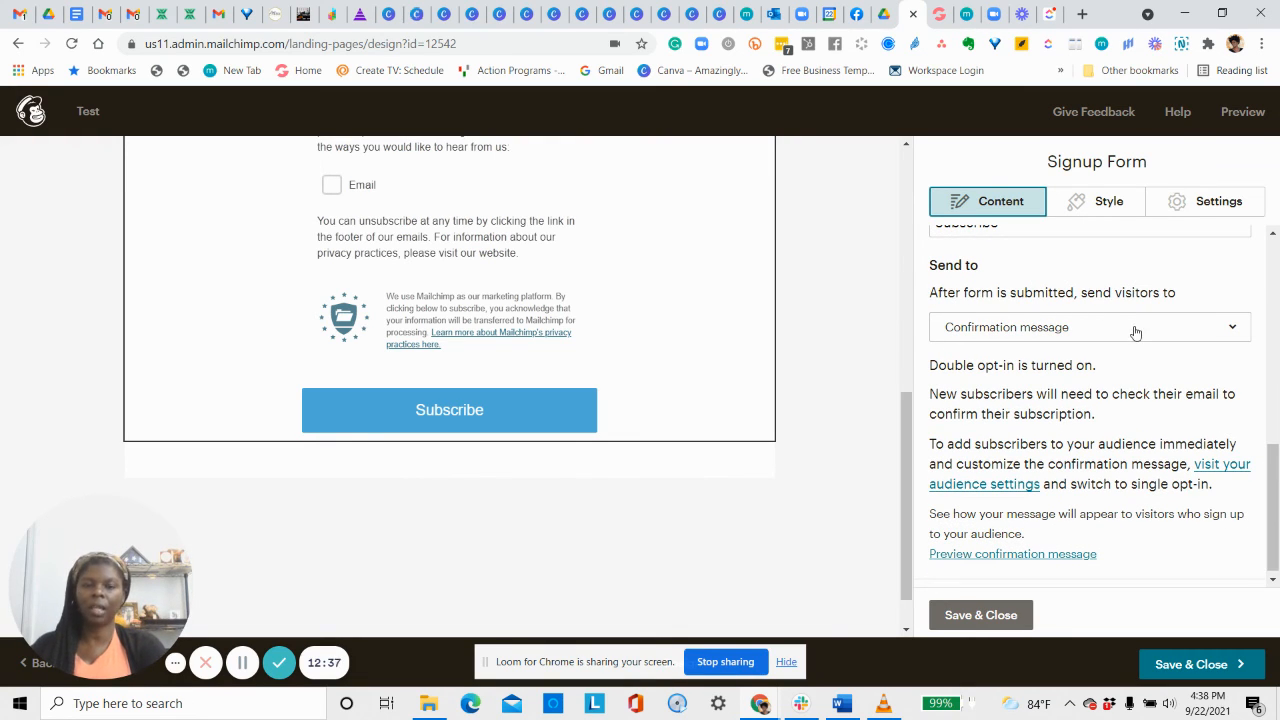
click(1228, 330)
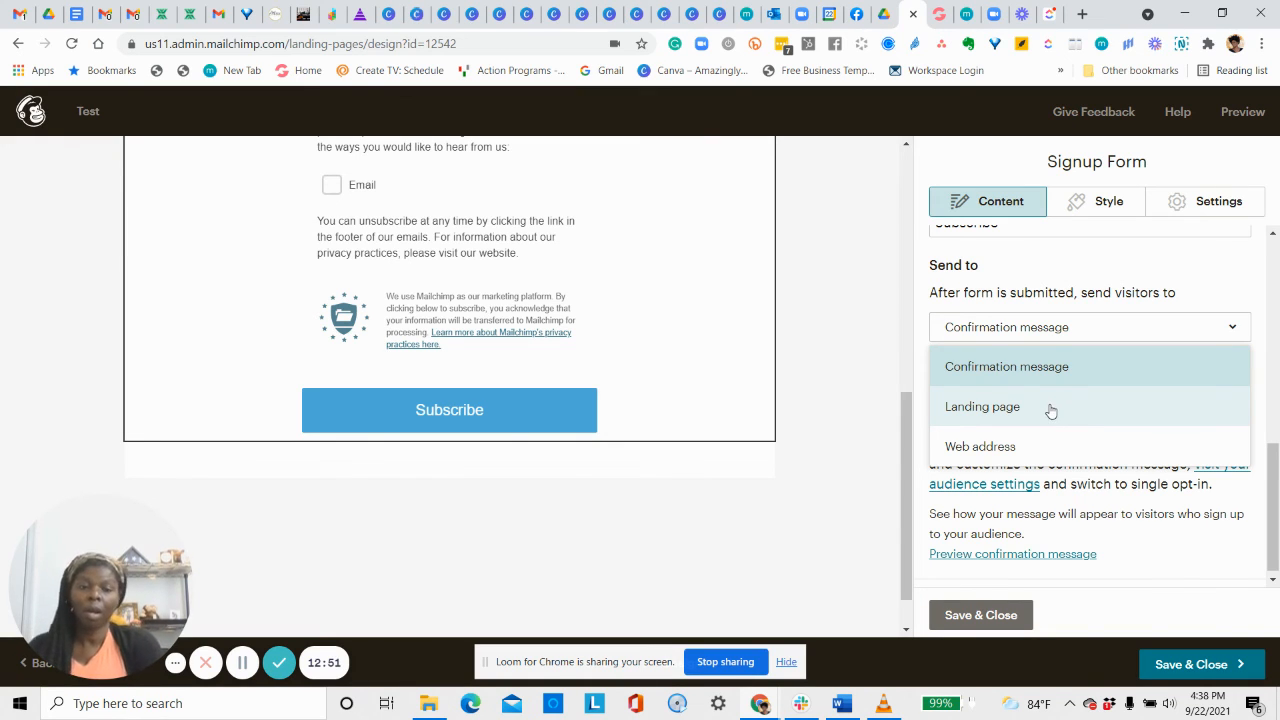
click(1041, 447)
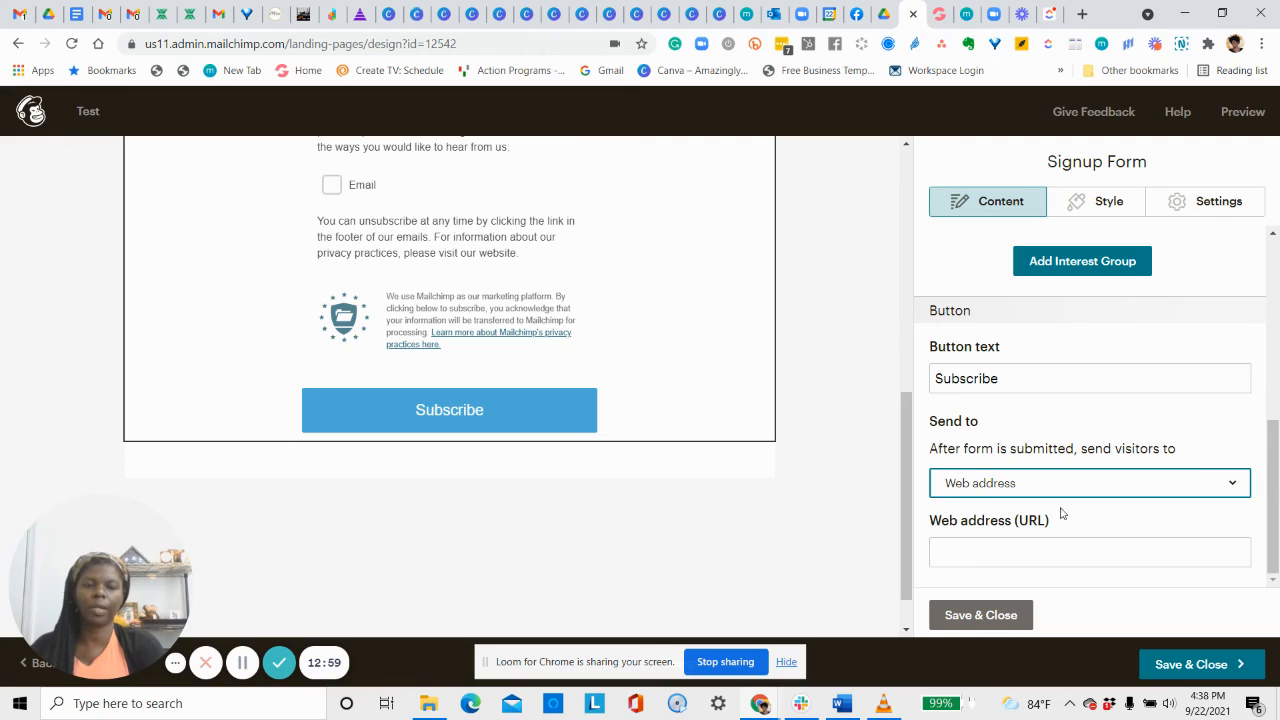
click(995, 531)
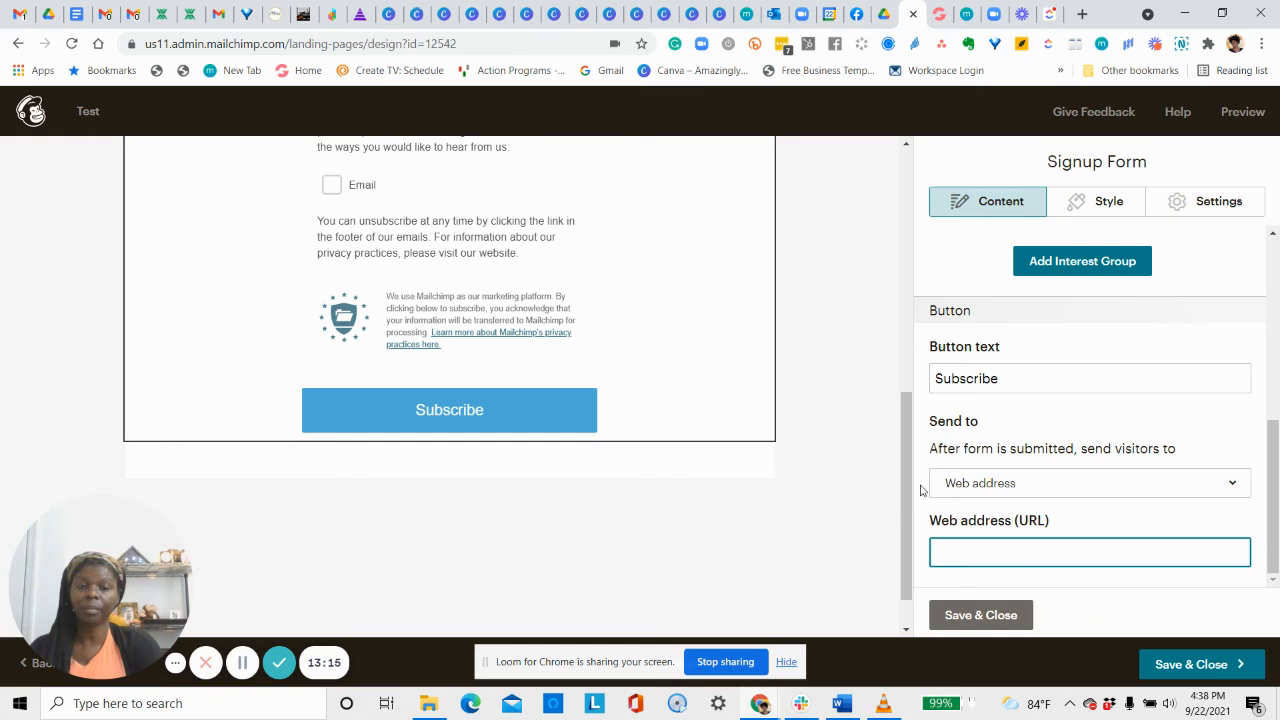
drag(918, 487, 880, 309)
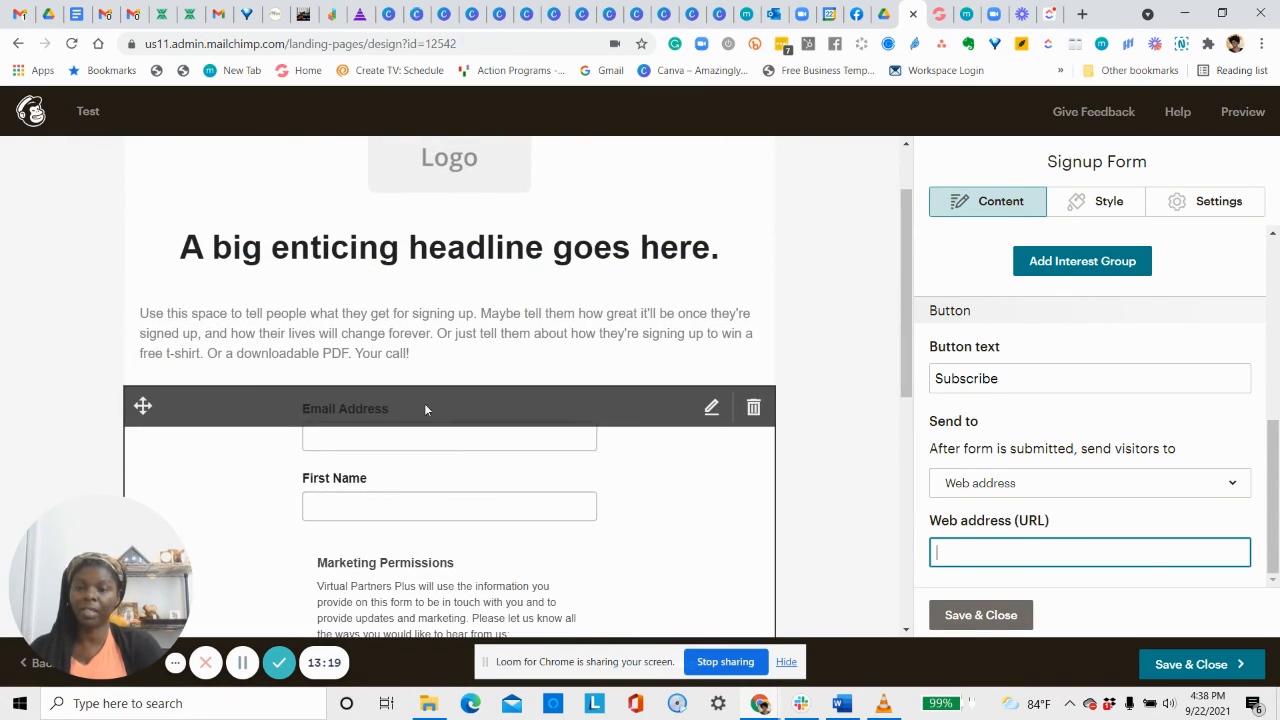
scroll(908, 423, down, 2)
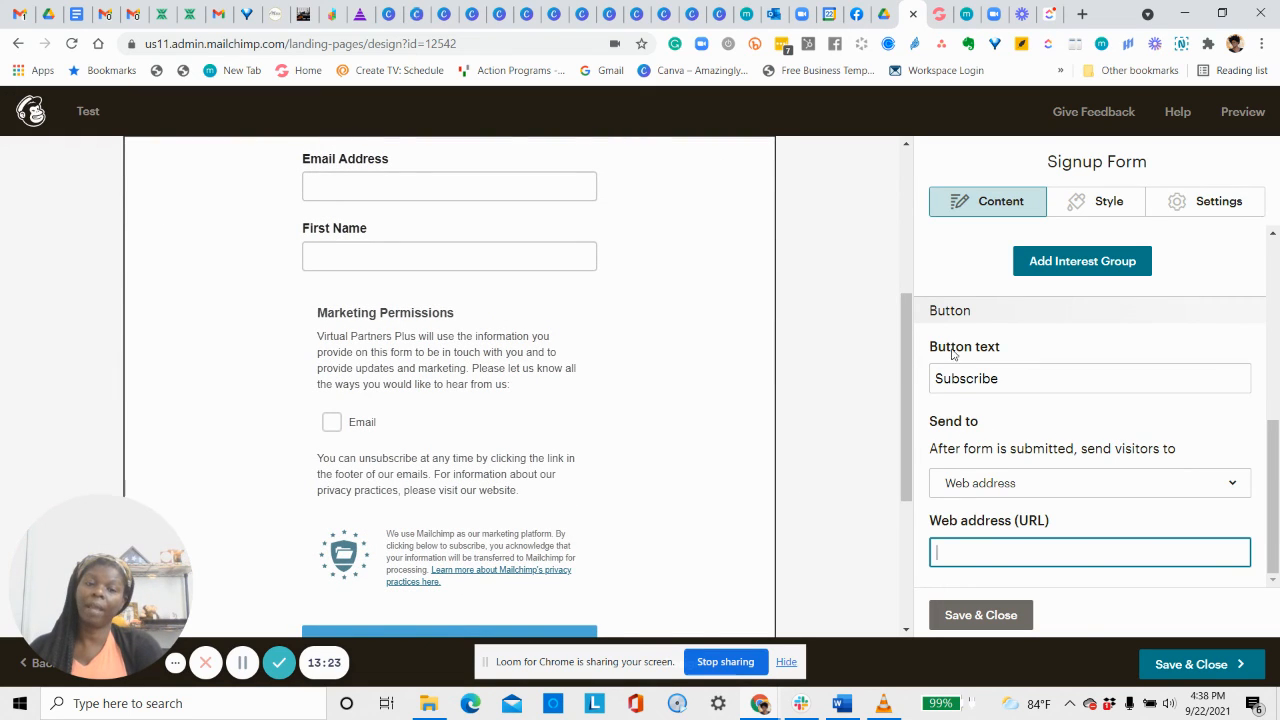
scroll(1031, 418, up, 2)
scroll(1048, 477, down, 2)
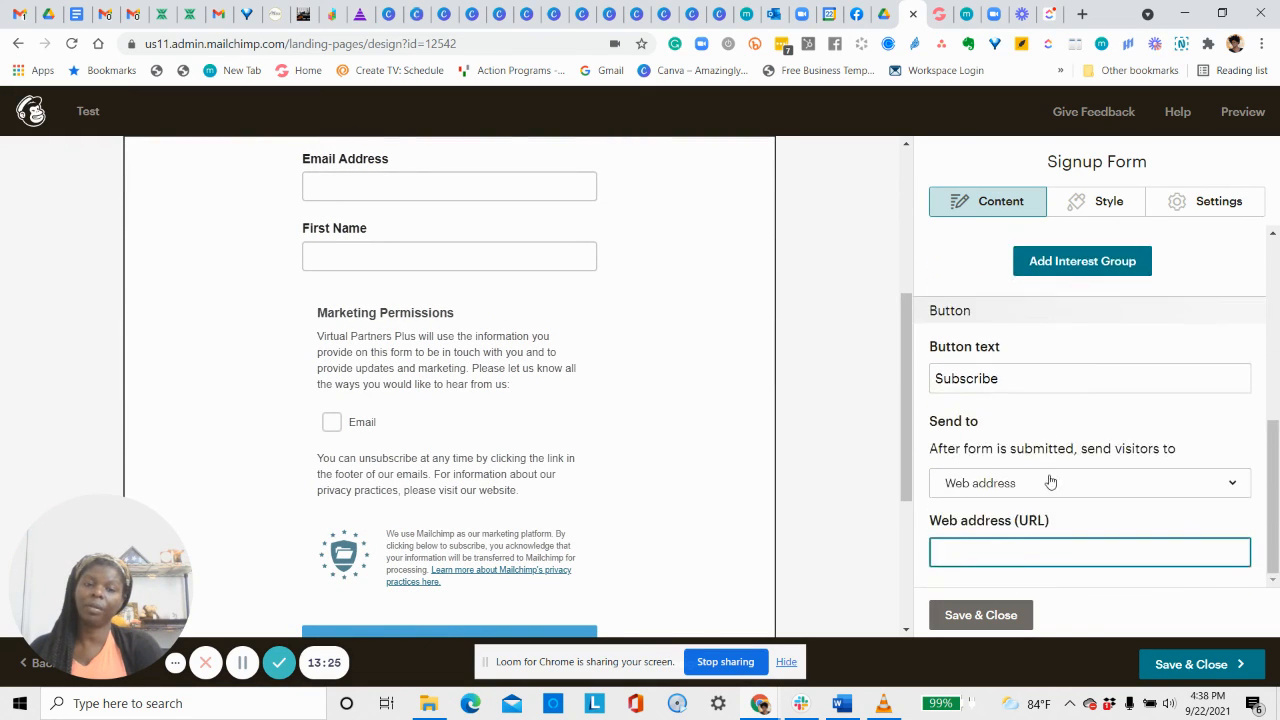
Set the post-signup destination back to Confirmation message and preview that message.
click(1225, 485)
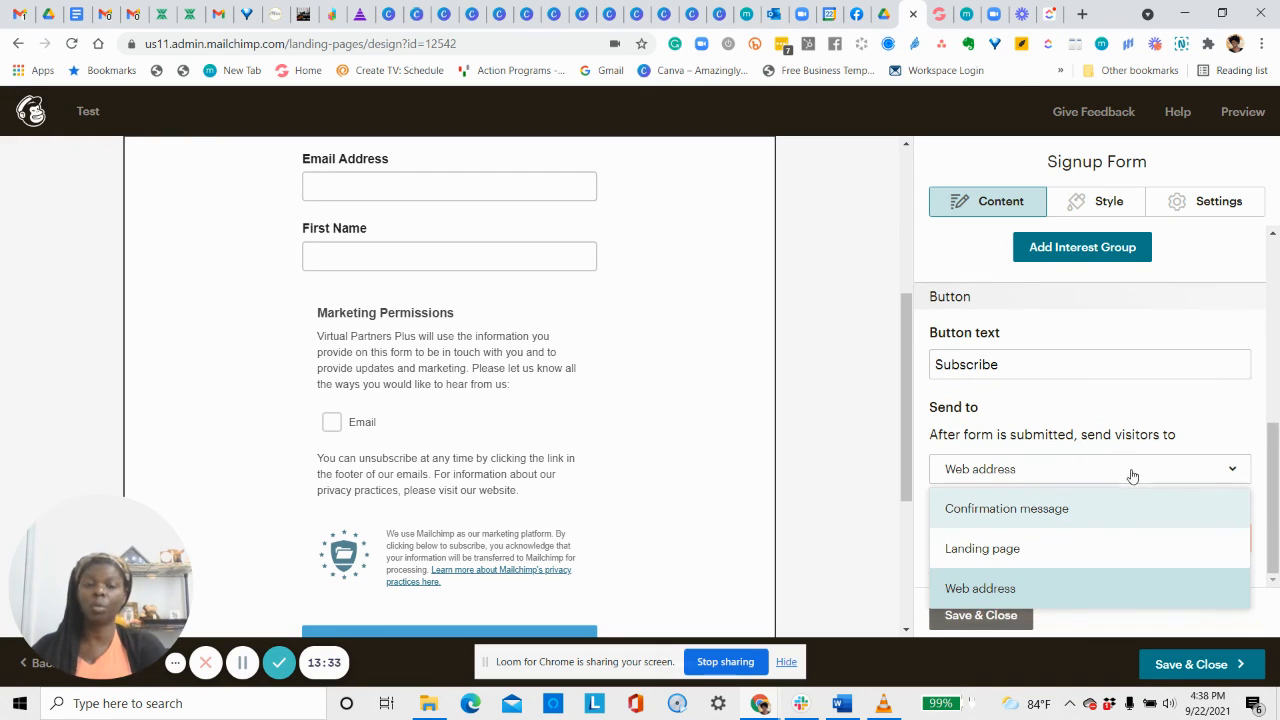
click(1036, 588)
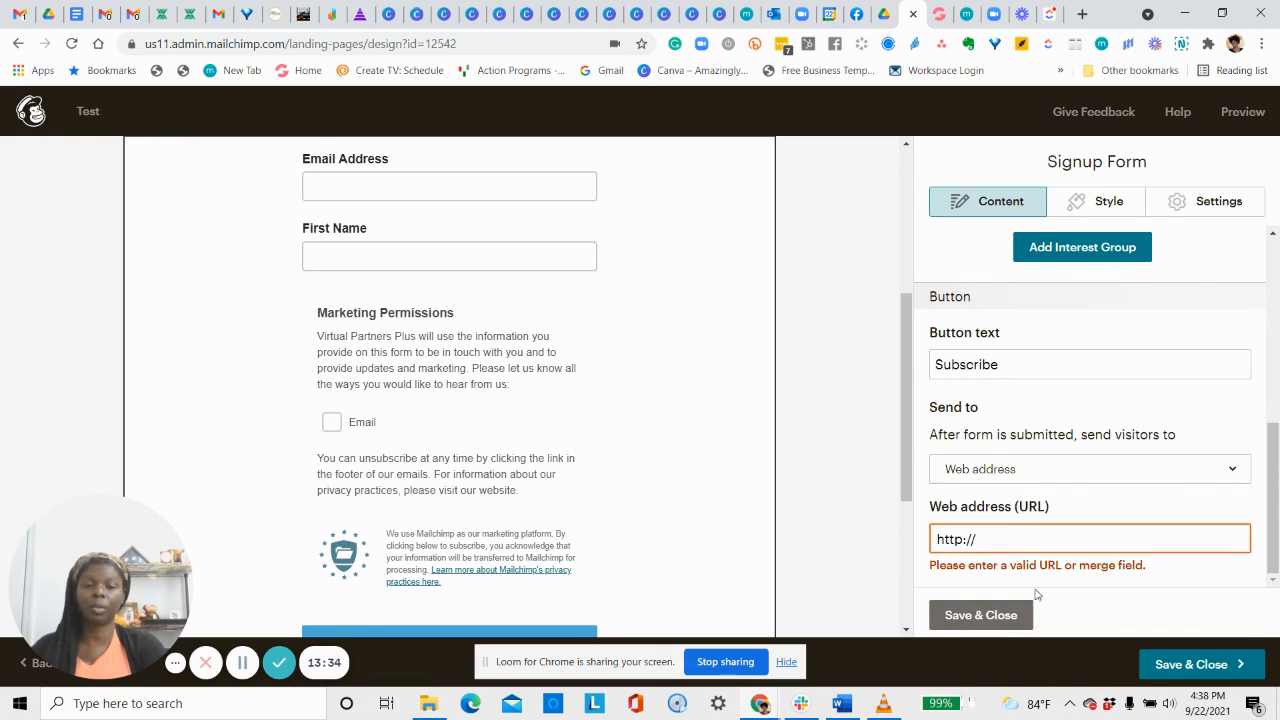
click(1155, 478)
click(1040, 510)
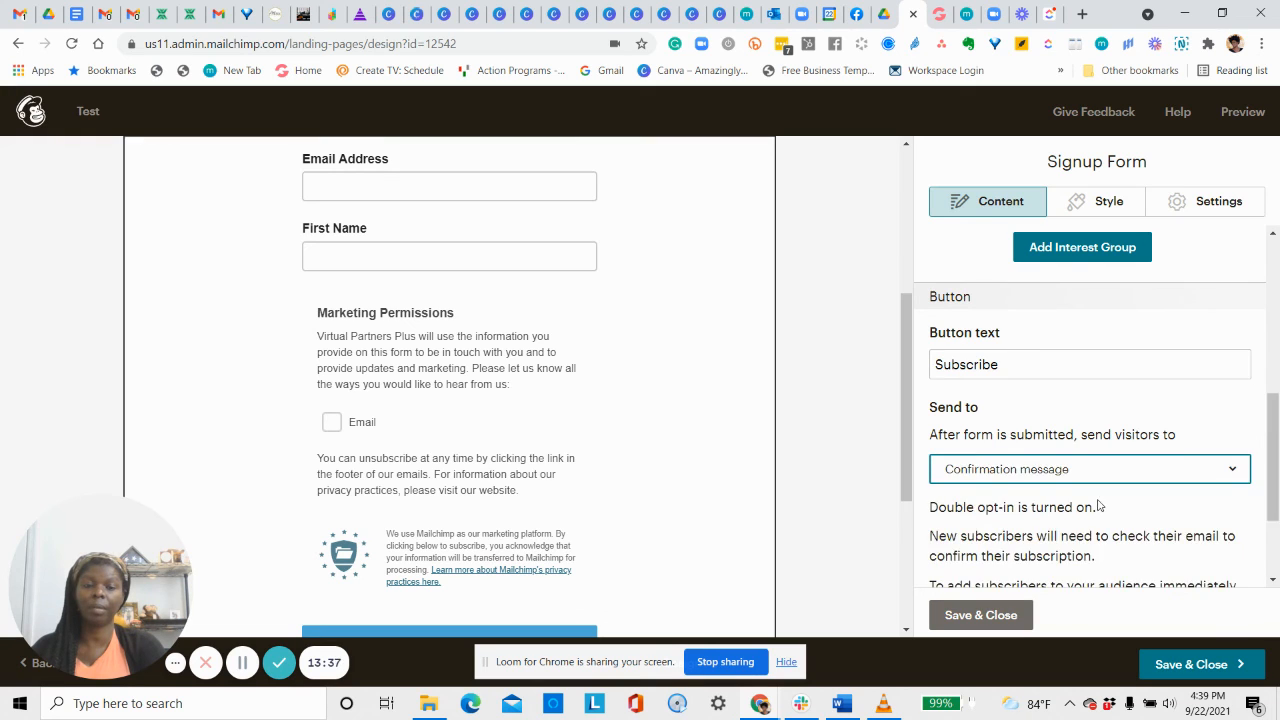
scroll(1118, 478, down, 2)
click(1006, 547)
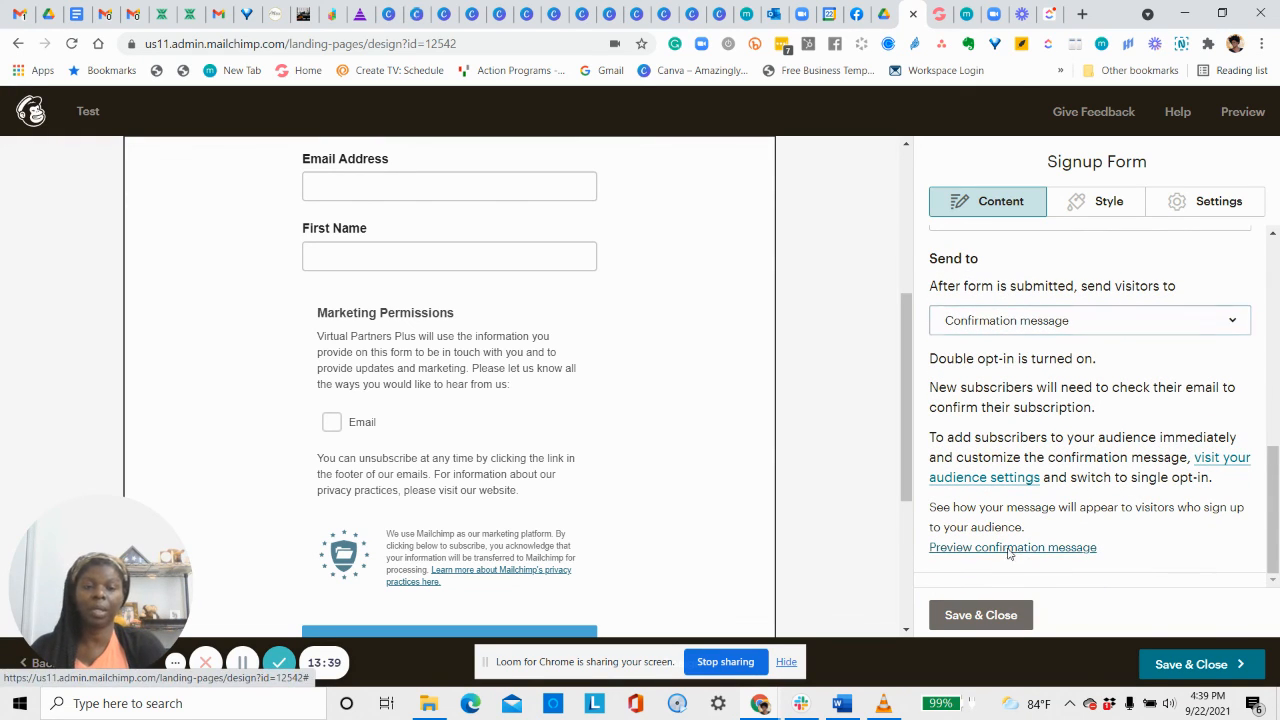
Open the intro paragraph's text editor and save it unchanged, back to the content blocks.
scroll(780, 323, up, 3)
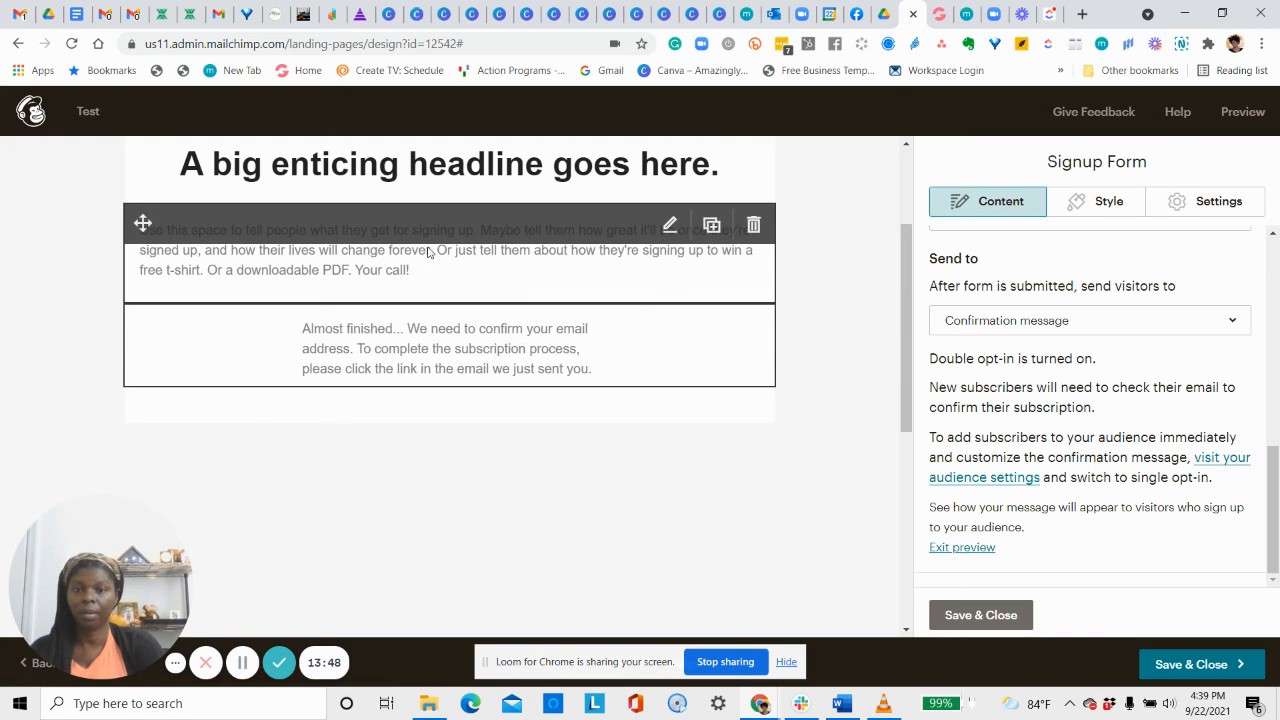
click(668, 228)
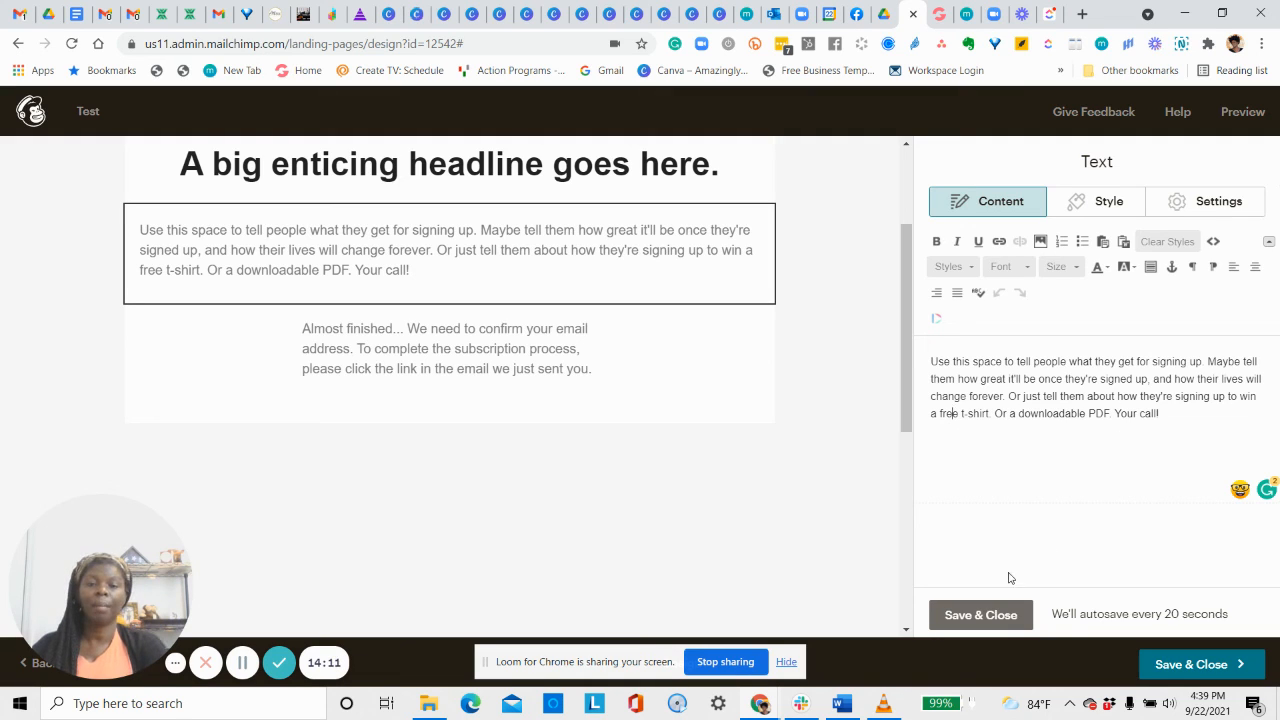
click(948, 613)
scroll(901, 291, up, 2)
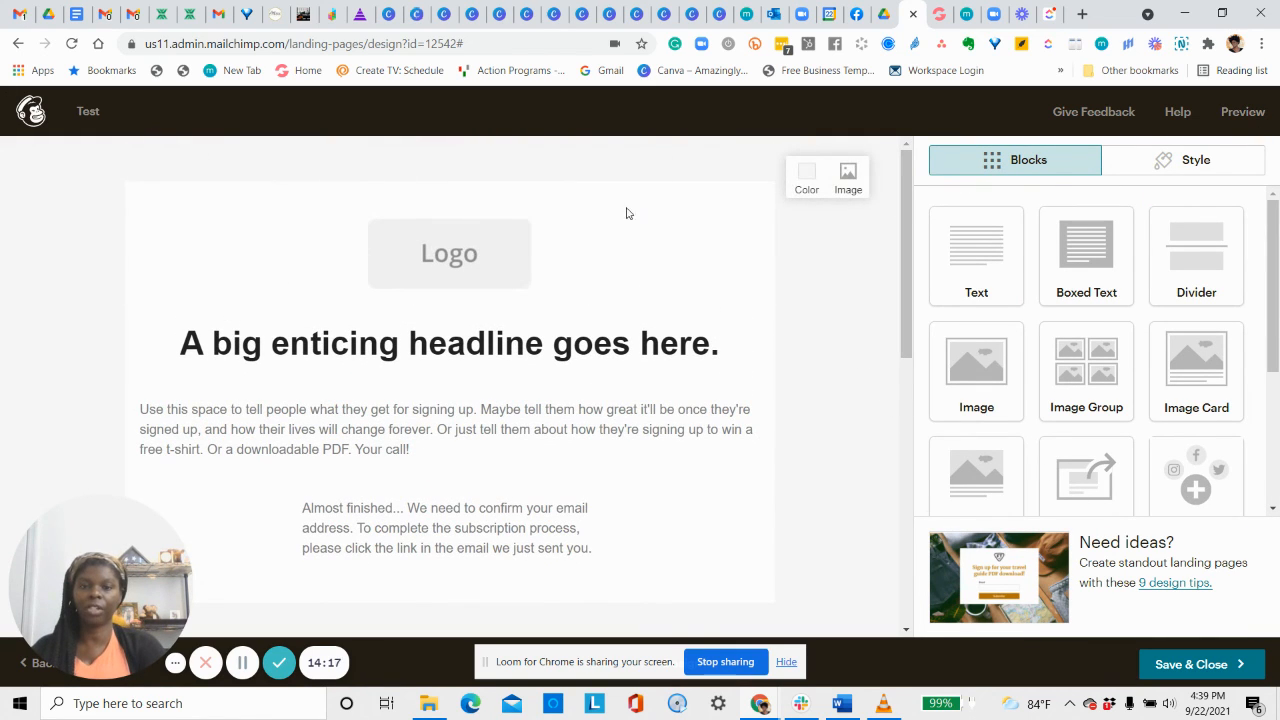
Set the signup form's 'Send to' option to Web address and save the page design.
click(679, 355)
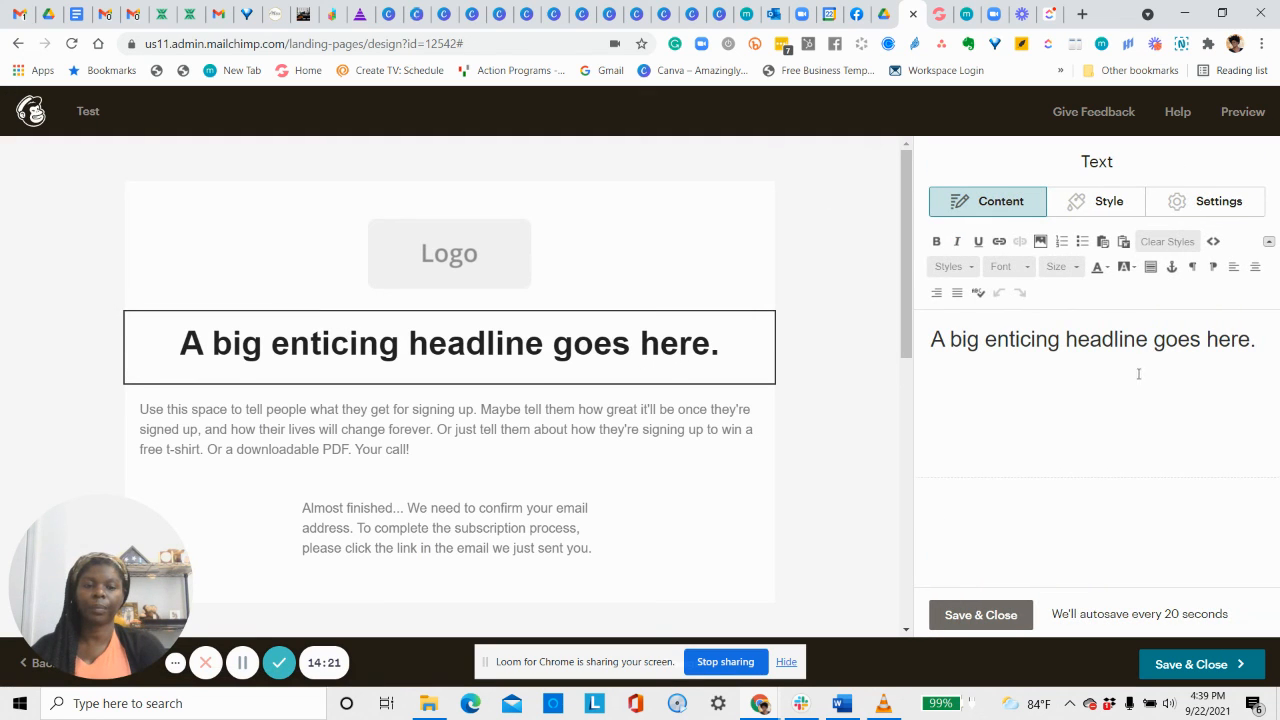
click(577, 515)
scroll(1100, 437, down, 5)
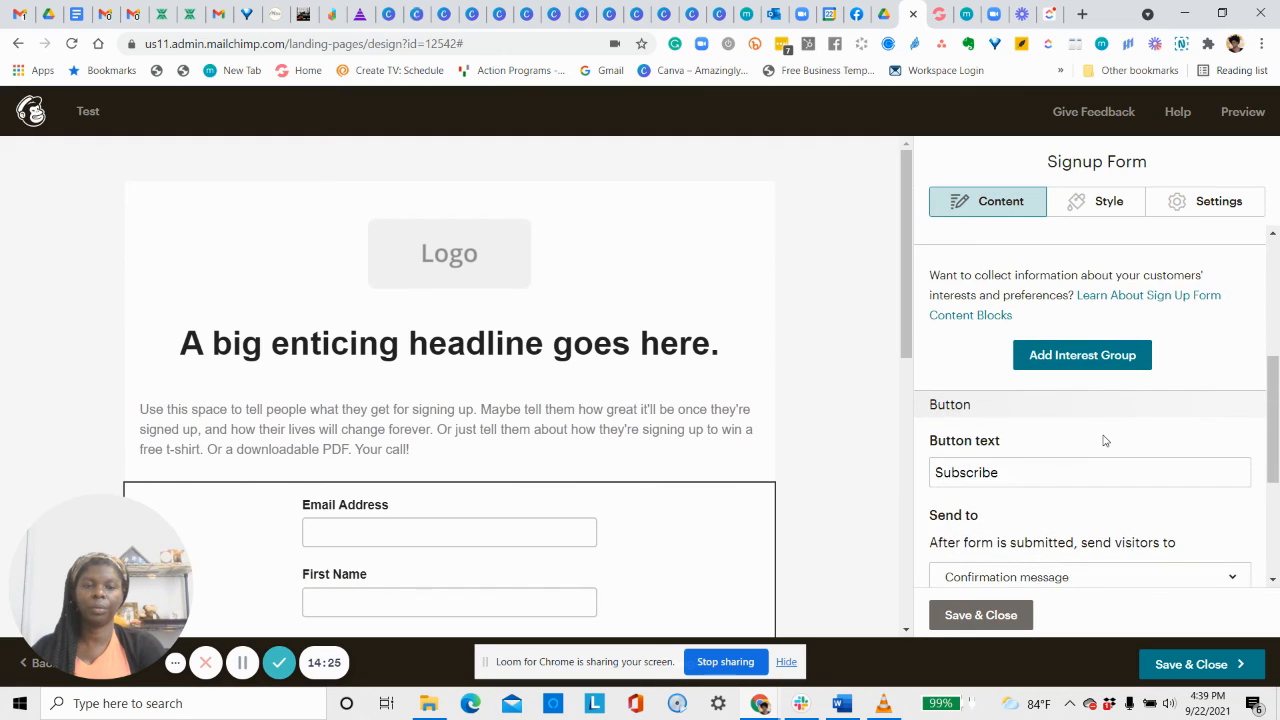
scroll(1105, 441, down, 5)
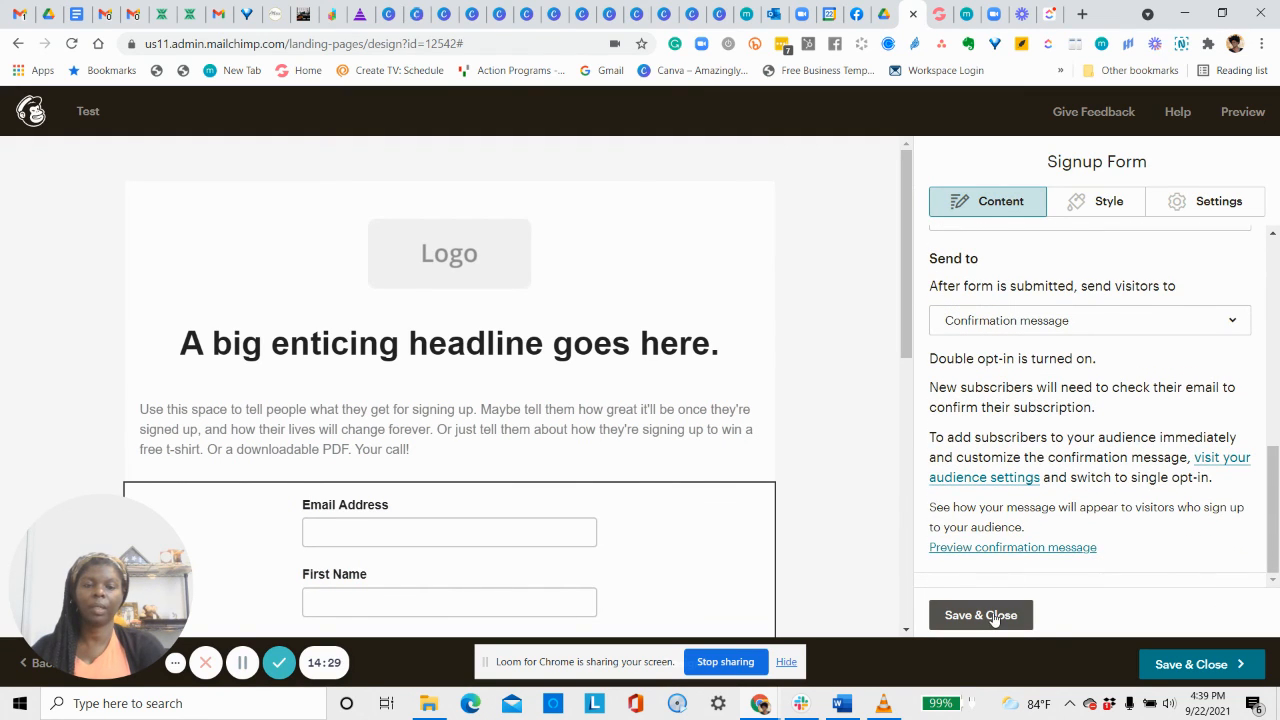
click(1074, 328)
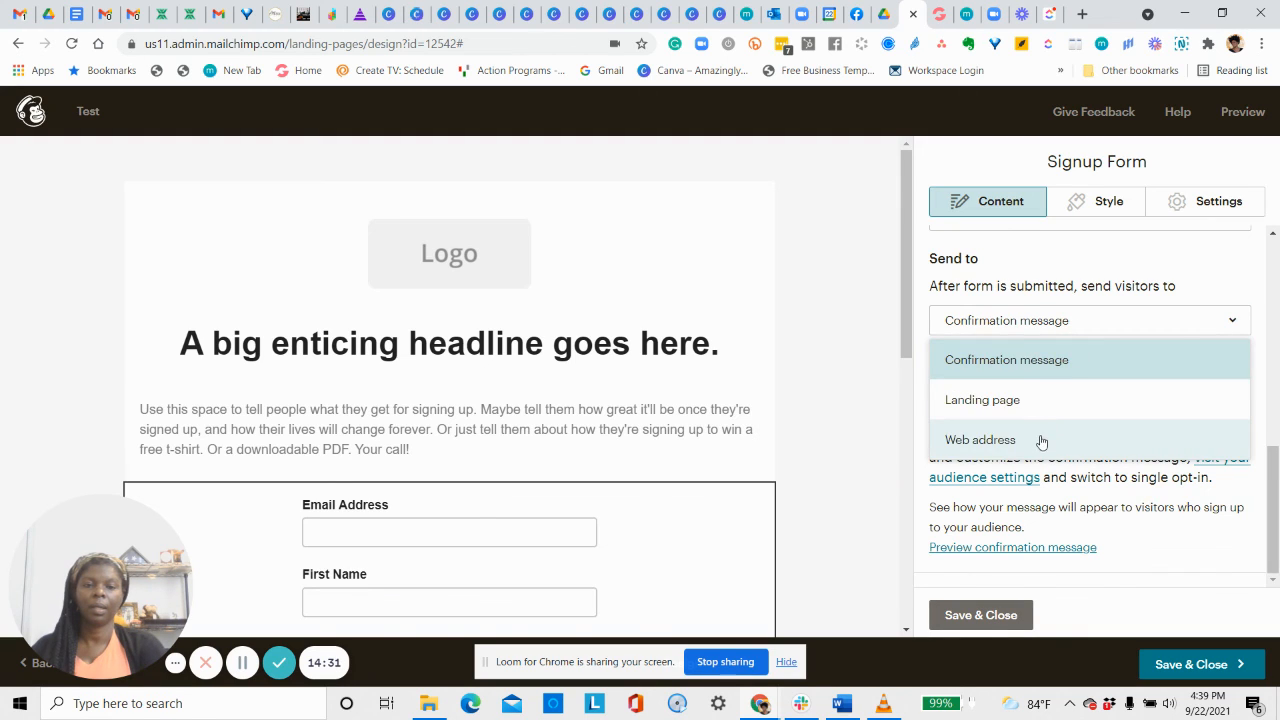
click(1041, 441)
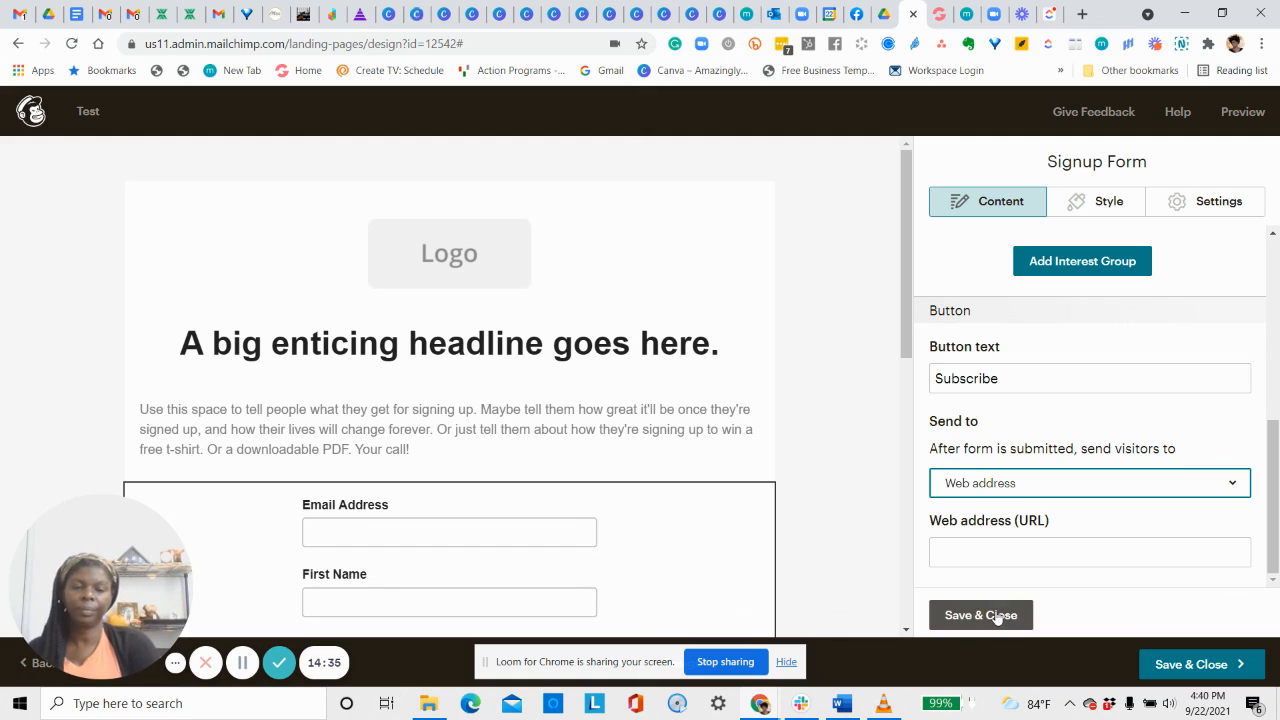
click(1205, 665)
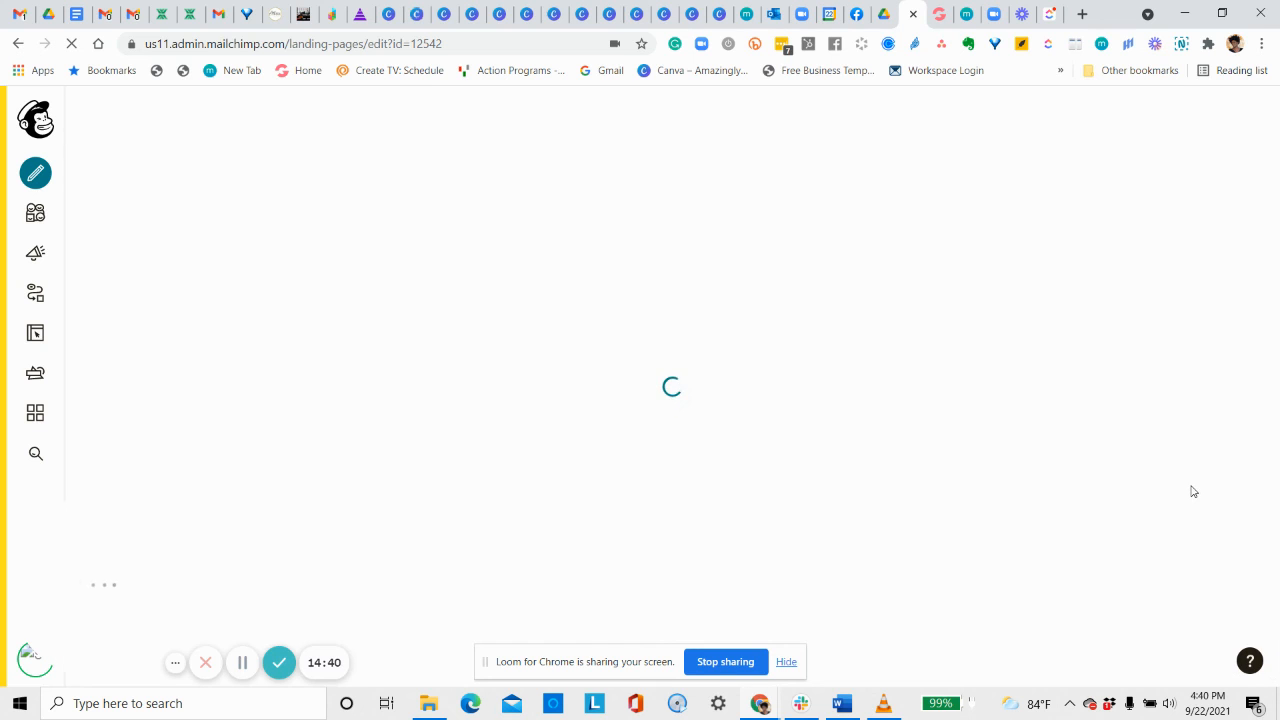
Scroll through the Test page summary's Content and Settings & Tracking sections.
scroll(894, 314, down, 5)
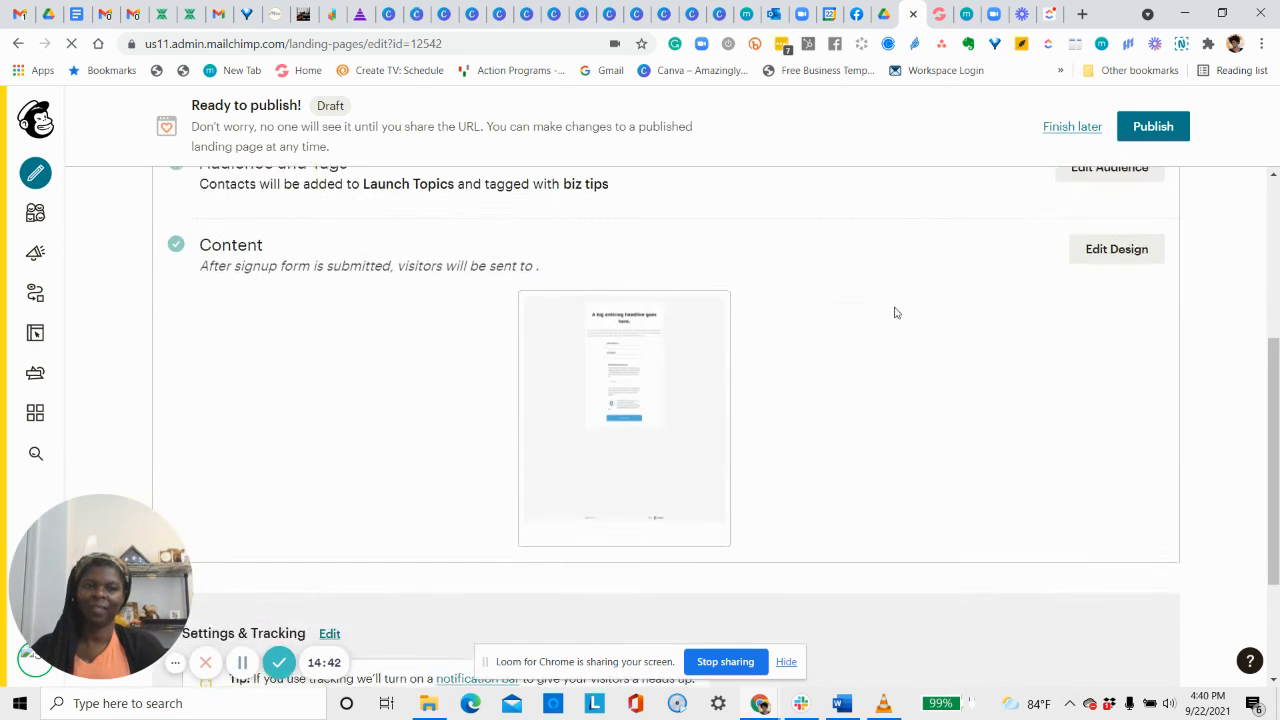